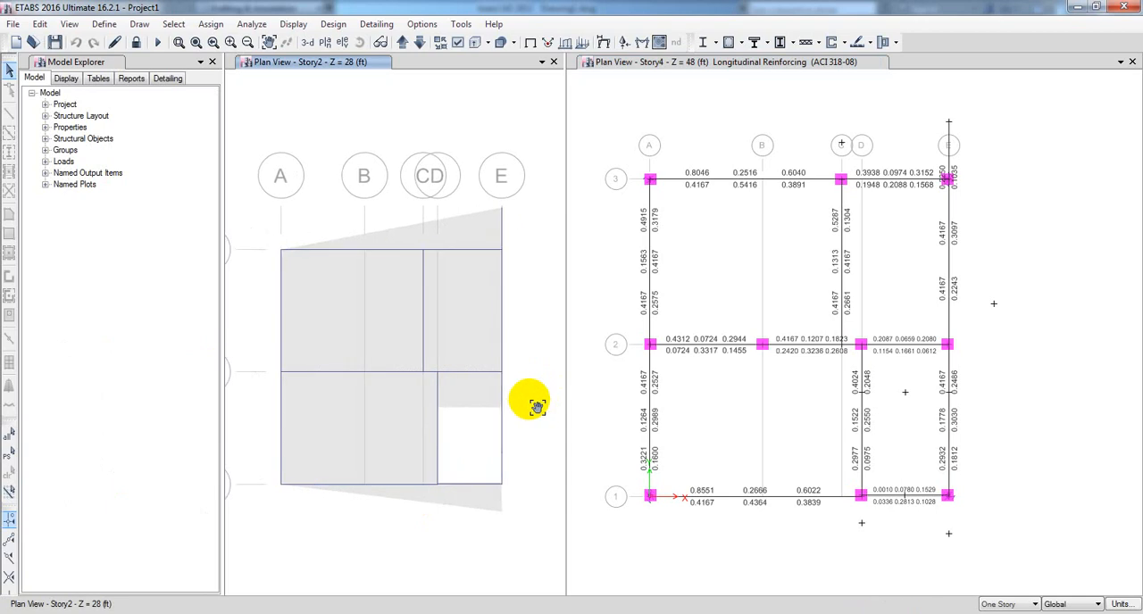
Close the beam reinforcement workbook and open the Two Way Slab Design (WSD) workbook from the Building Design Excel file folder.
middle_drag(331, 518, 326, 510)
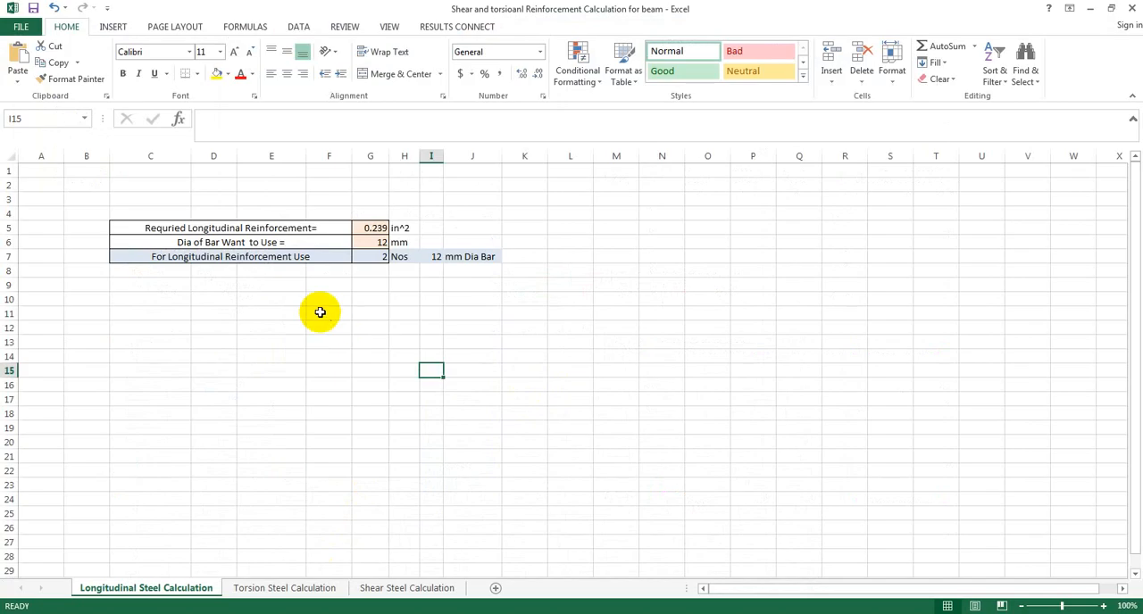
click(1127, 9)
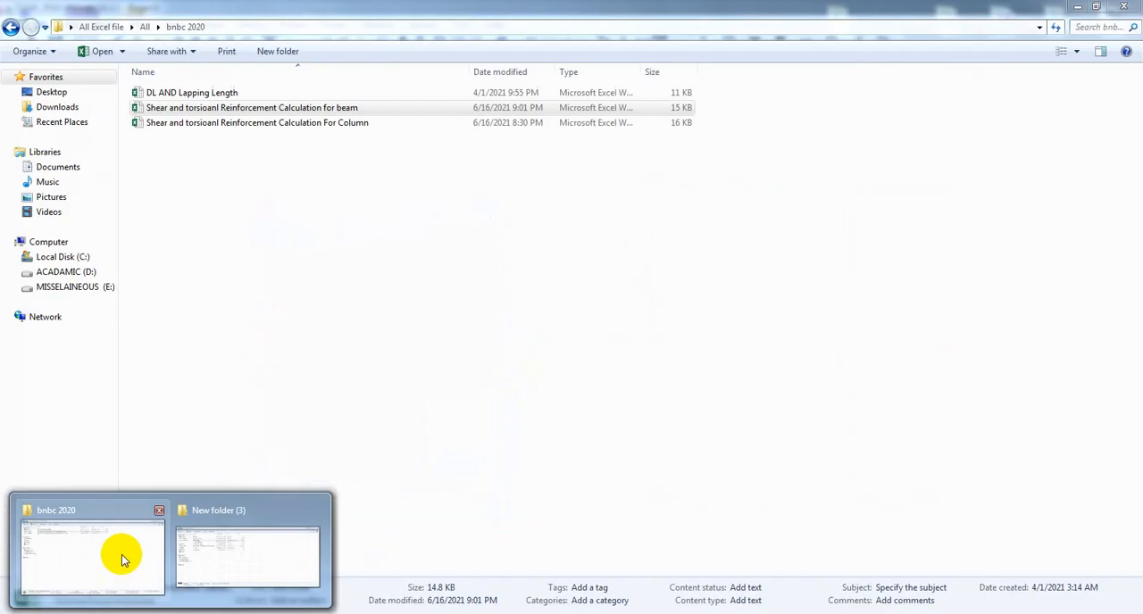
mouse_move(261, 558)
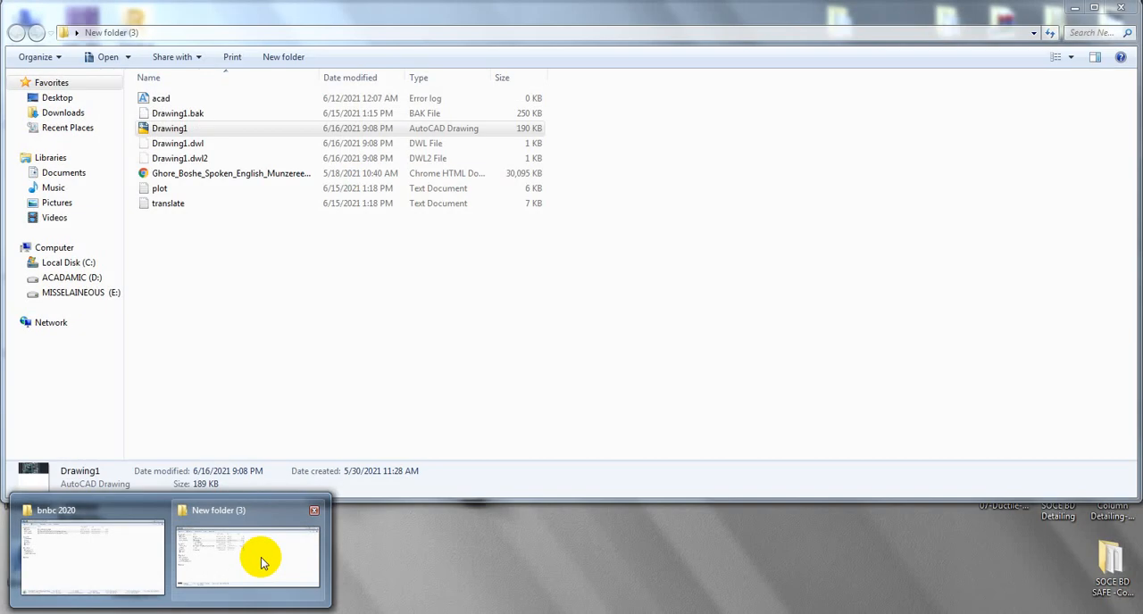
click(141, 550)
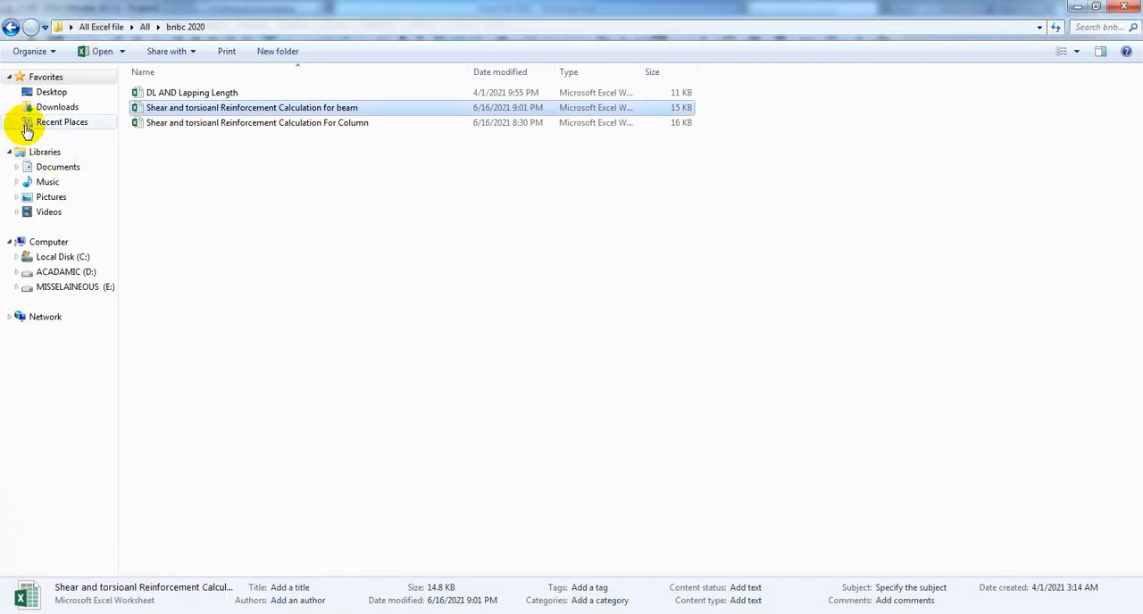
click(11, 26)
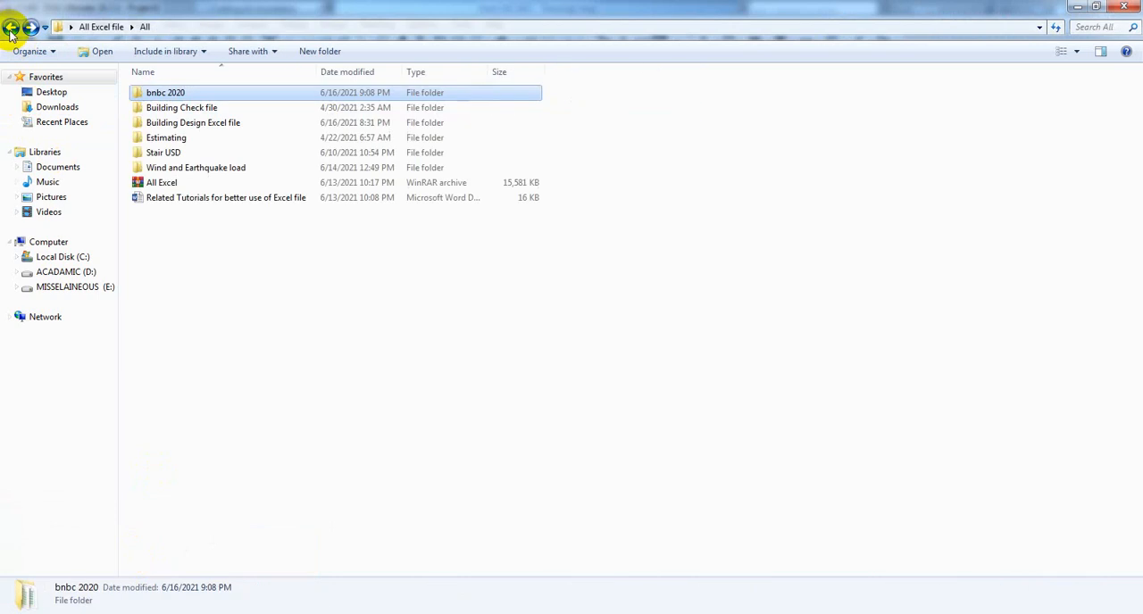
double_click(198, 128)
click(187, 183)
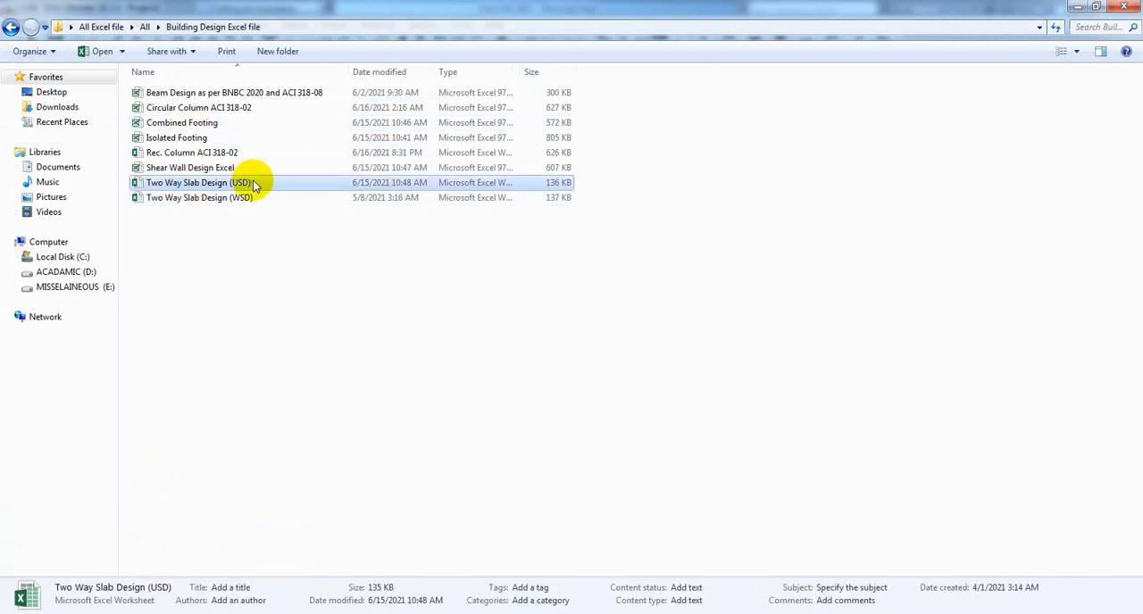
click(237, 198)
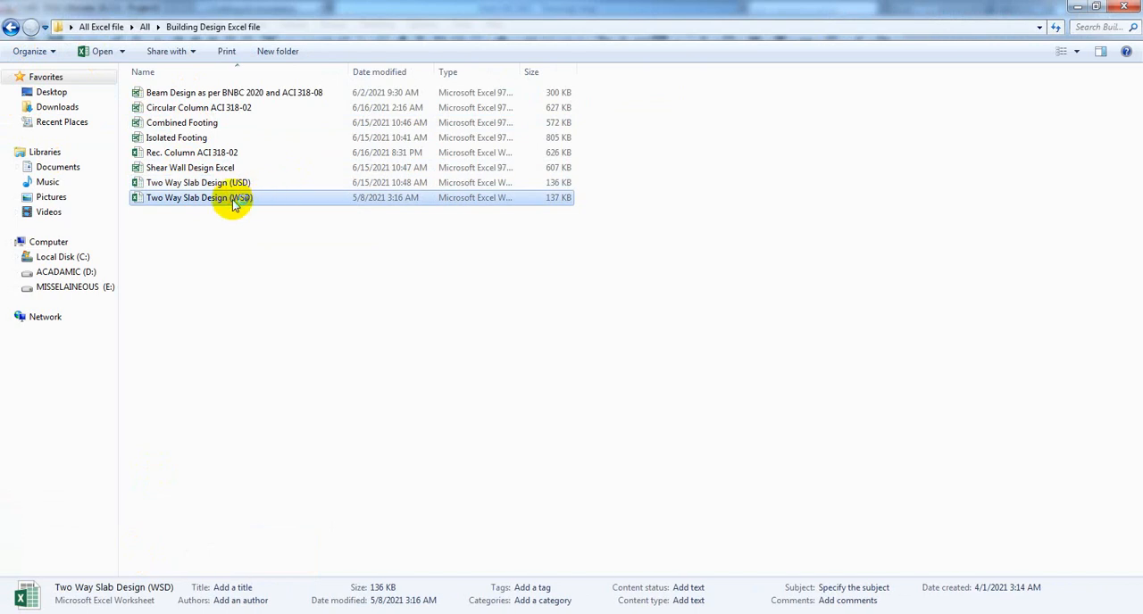
double_click(235, 201)
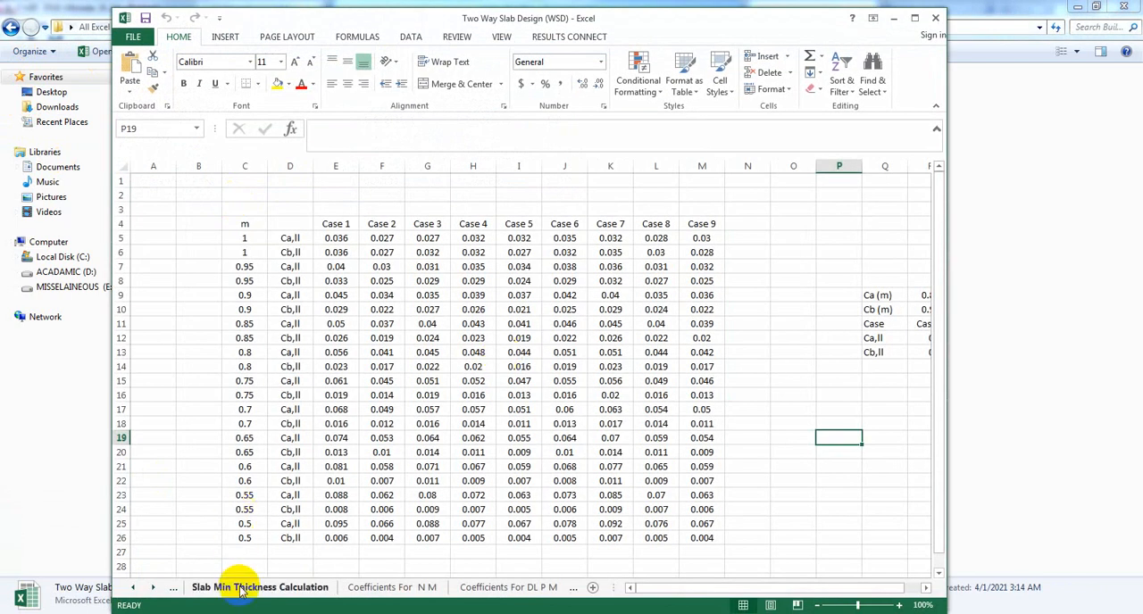
Bring up the input data at the start of the SD SOCE V1.2 (Updated 03-2021) sheet.
click(133, 587)
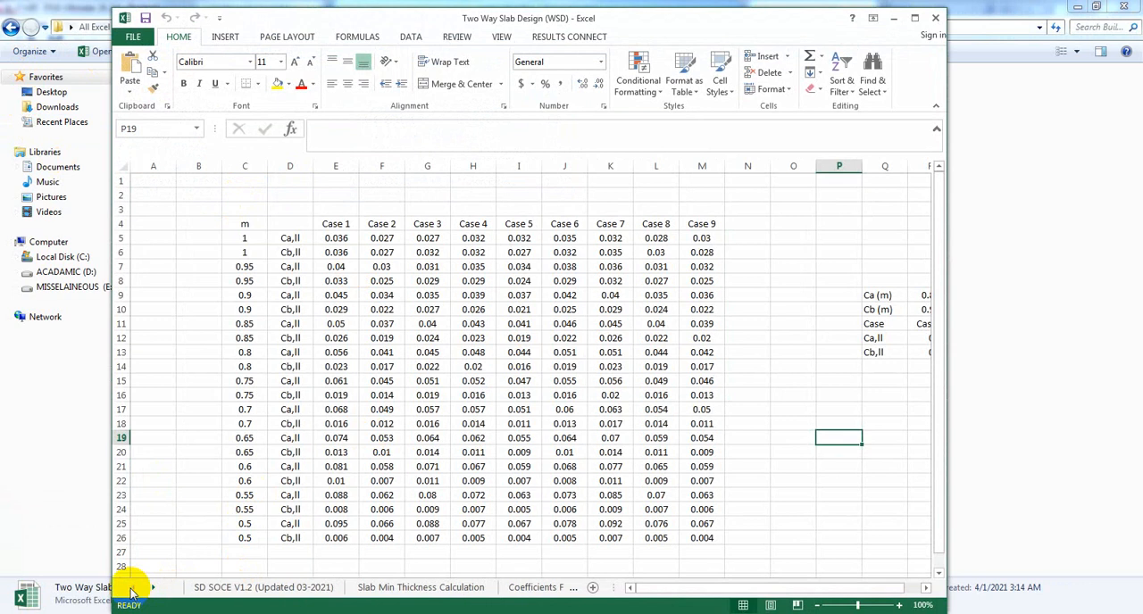
click(203, 591)
scroll(467, 426, up, 15)
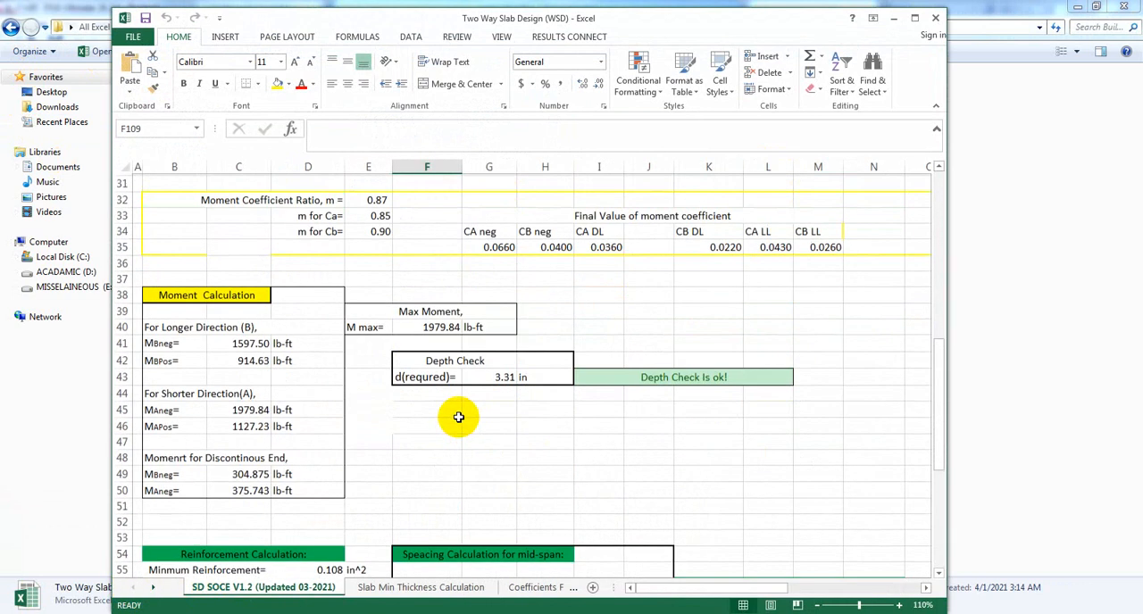
scroll(458, 417, up, 10)
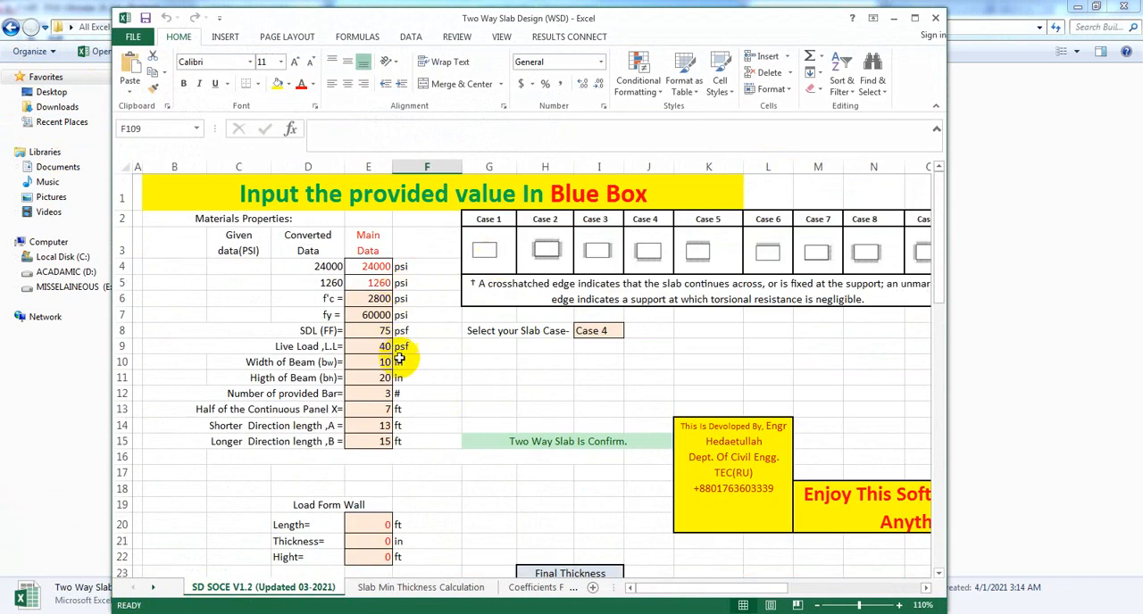
Inspect the allowable stress formulas and the f'c and fy values among the material properties.
click(373, 266)
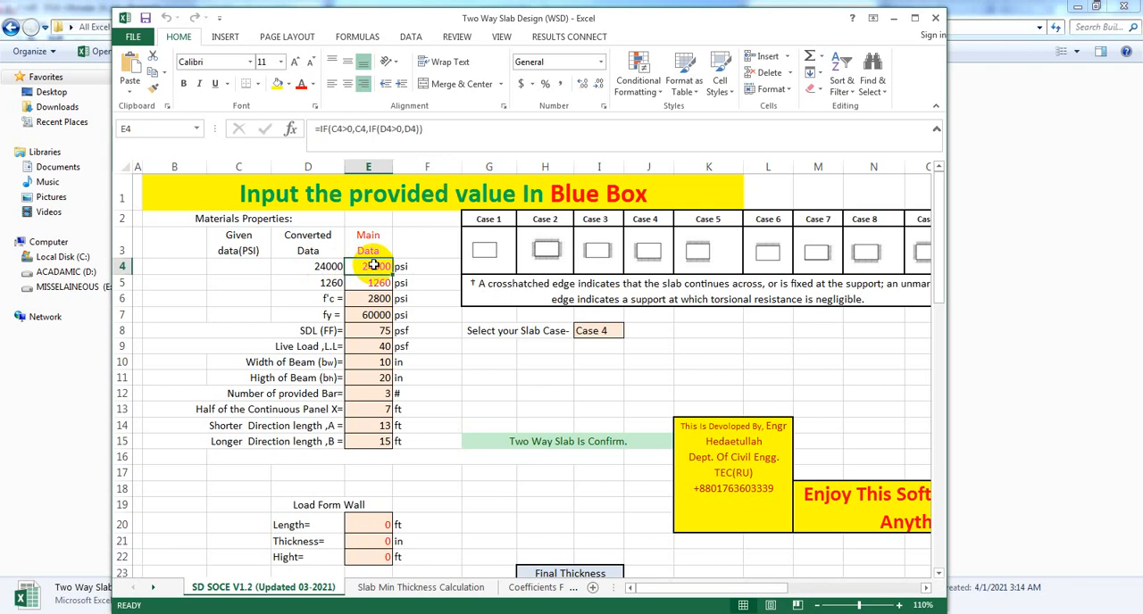
click(323, 267)
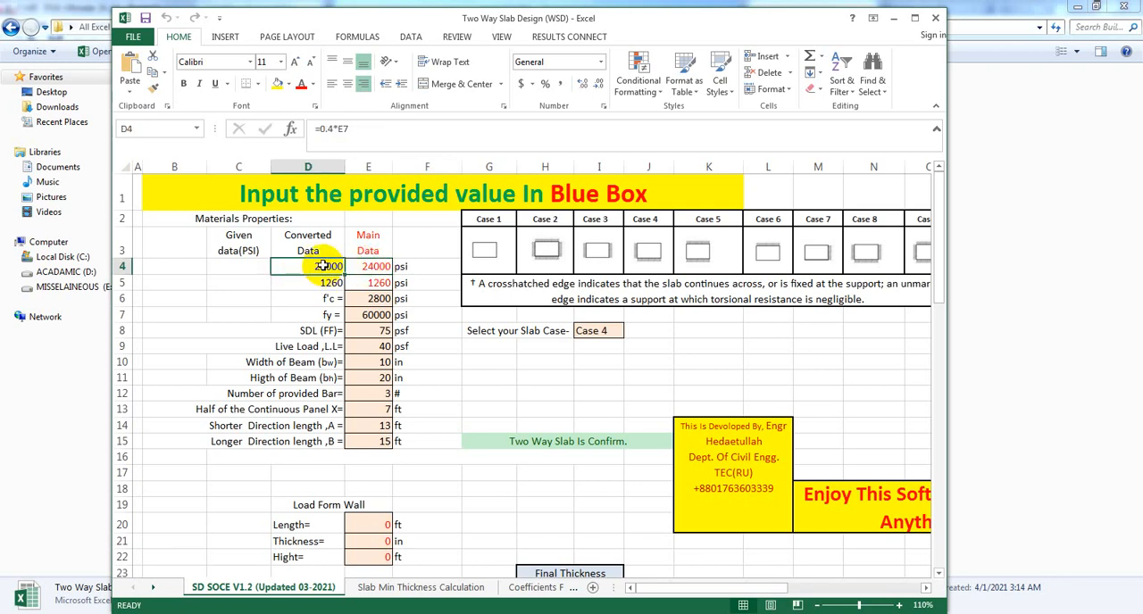
click(372, 298)
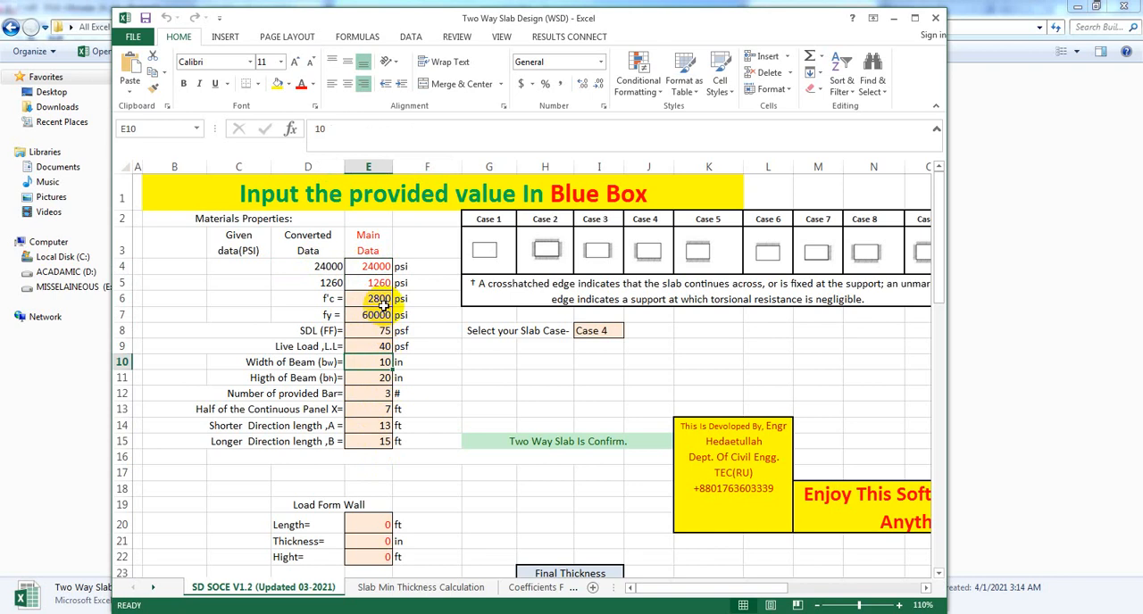
drag(427, 394, 432, 381)
click(376, 302)
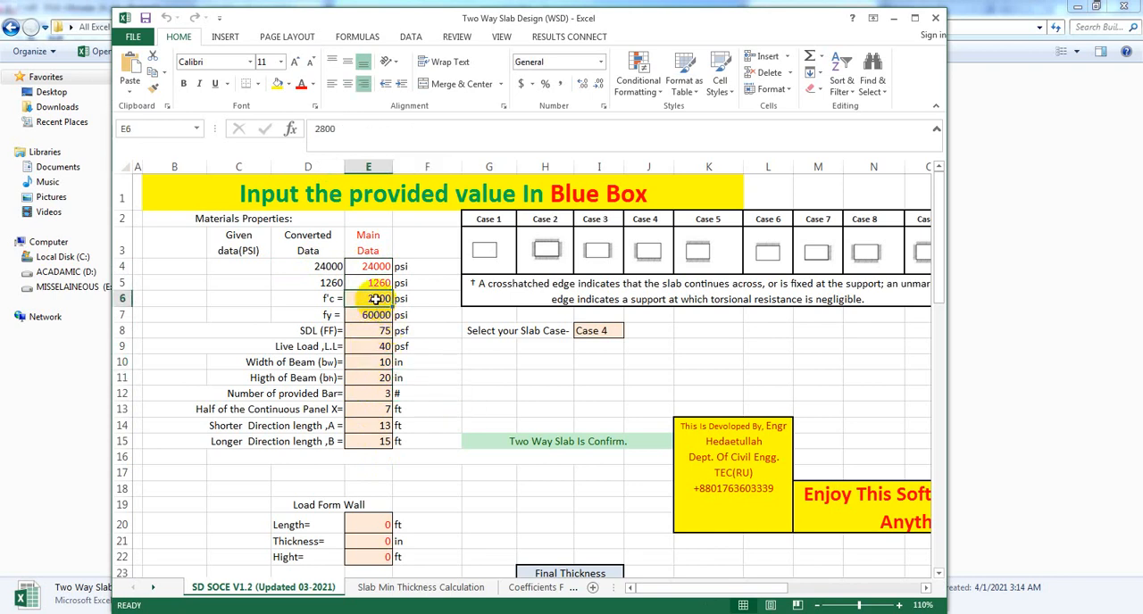
click(378, 314)
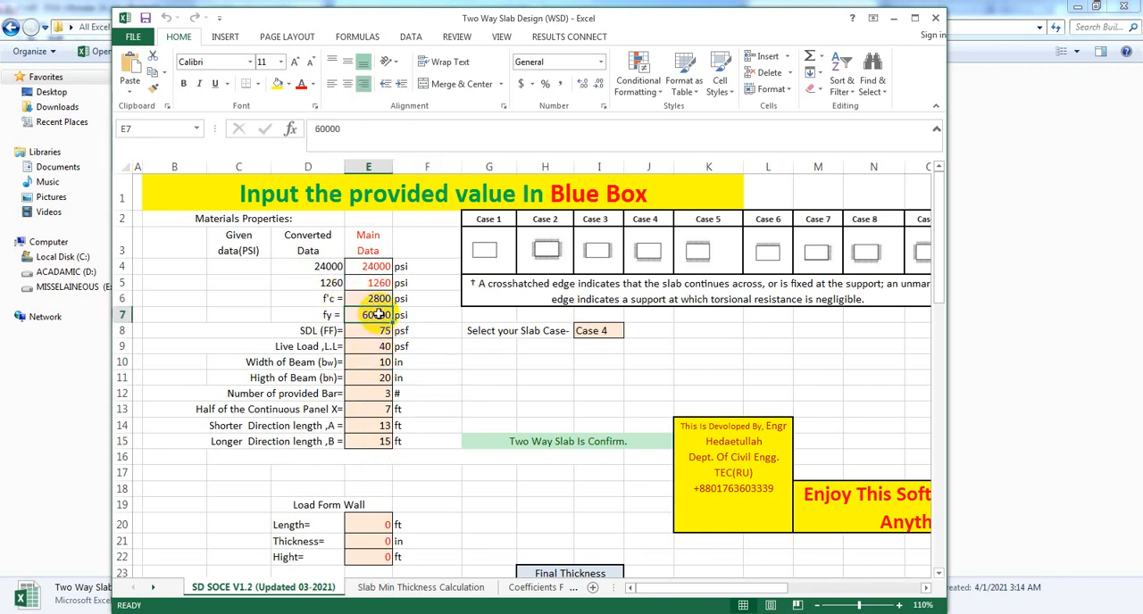
click(437, 425)
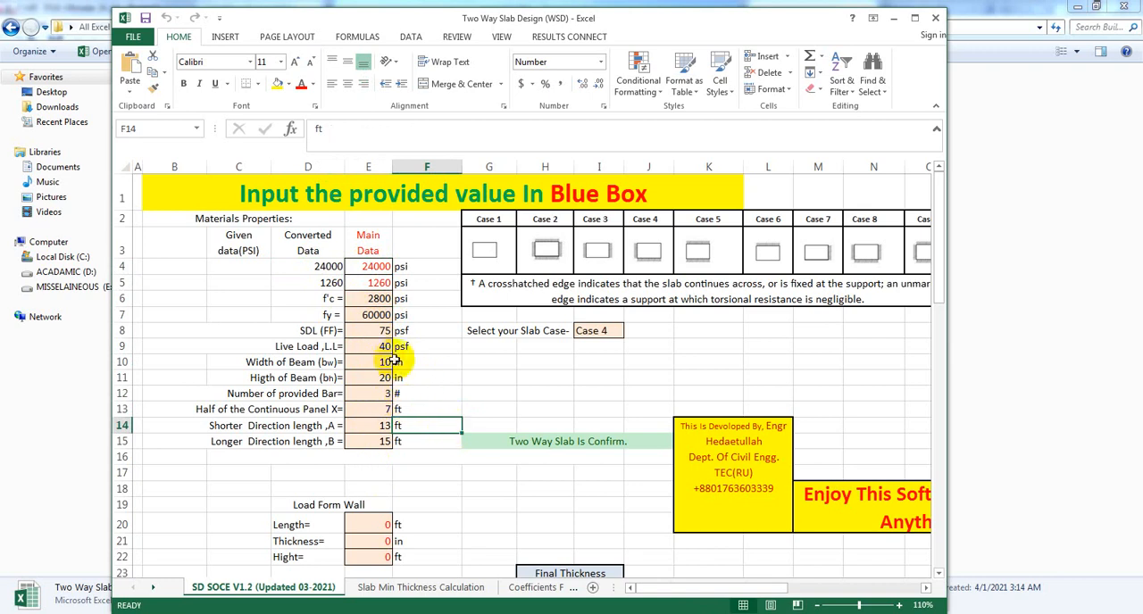
Set the beam height to 15 in and check the number of provided bars.
click(377, 361)
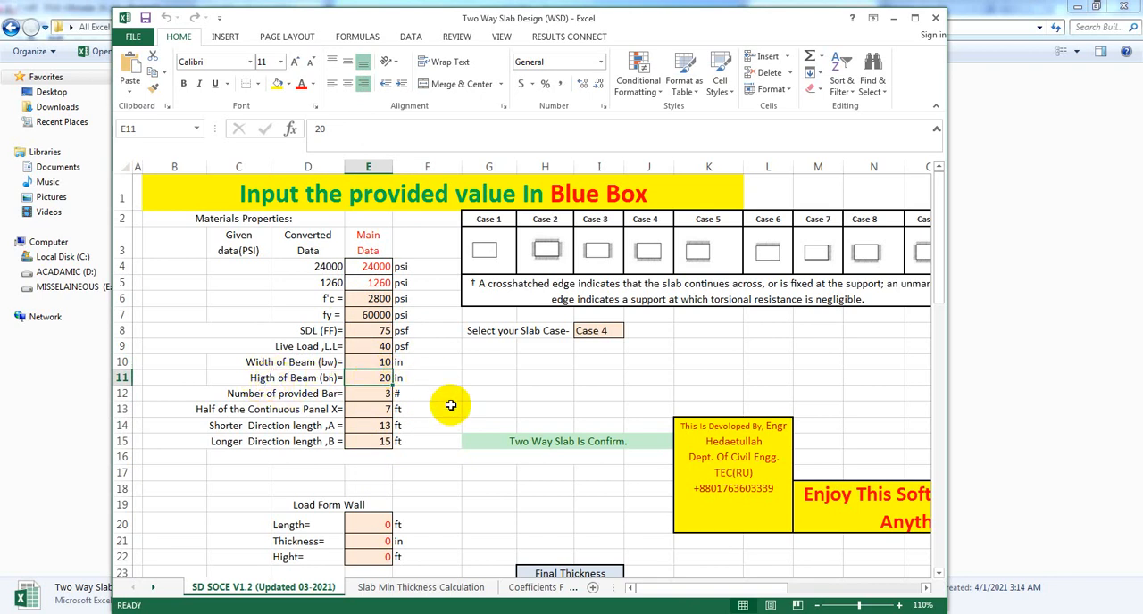
text(15)
key(Return)
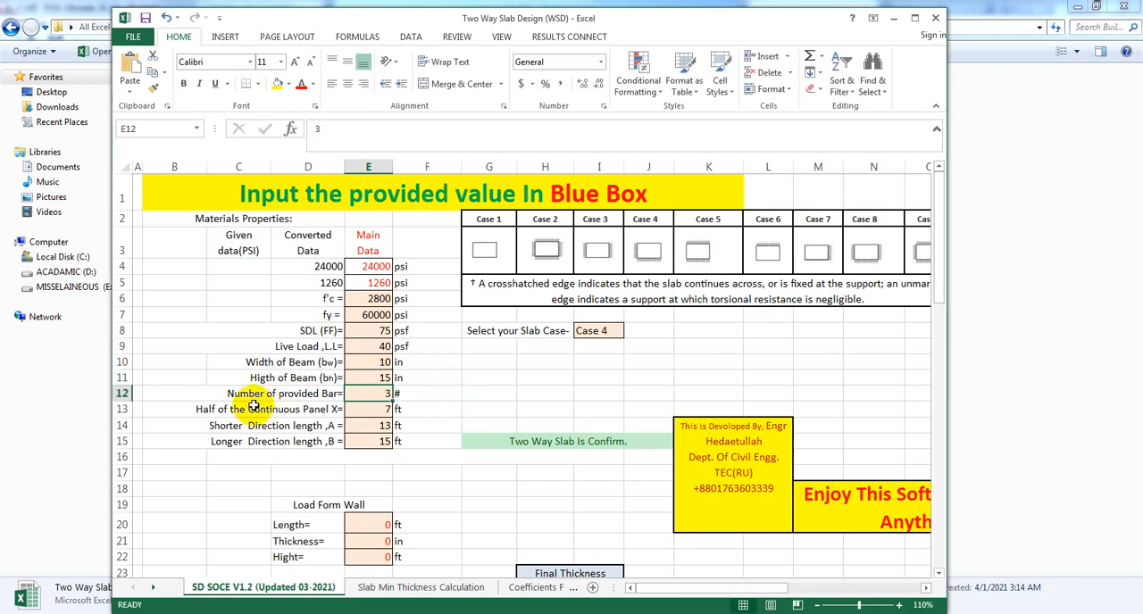
click(414, 404)
click(364, 394)
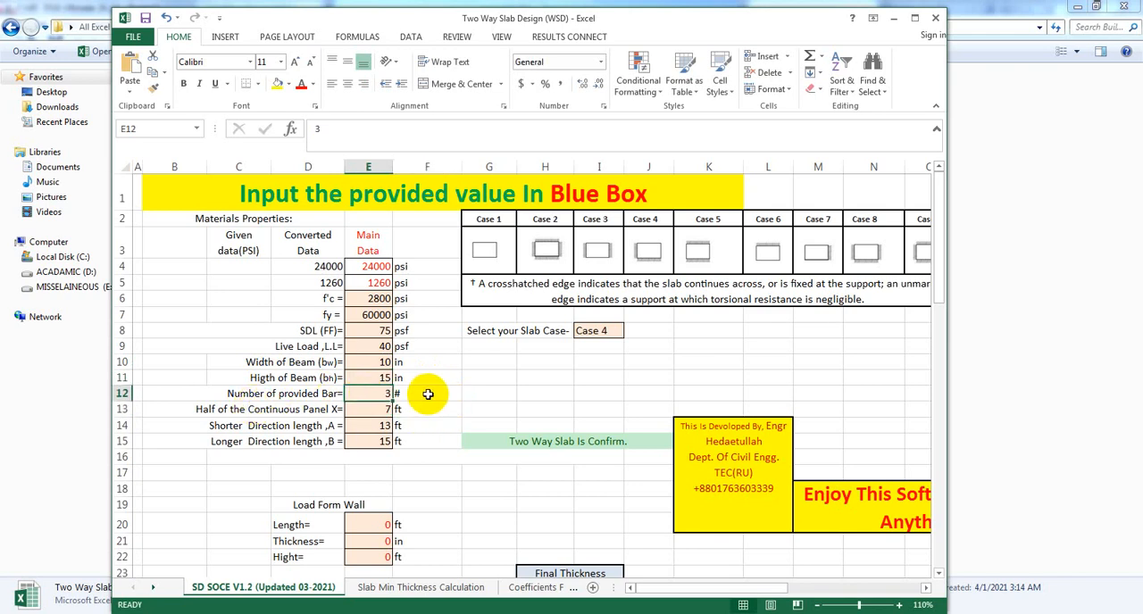
click(446, 421)
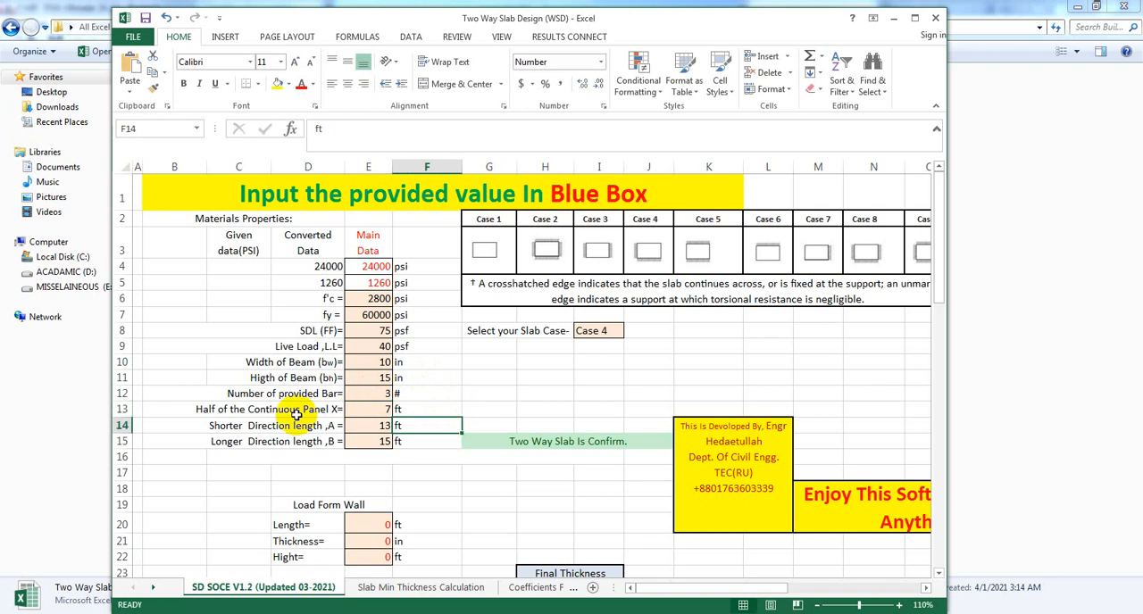
click(446, 394)
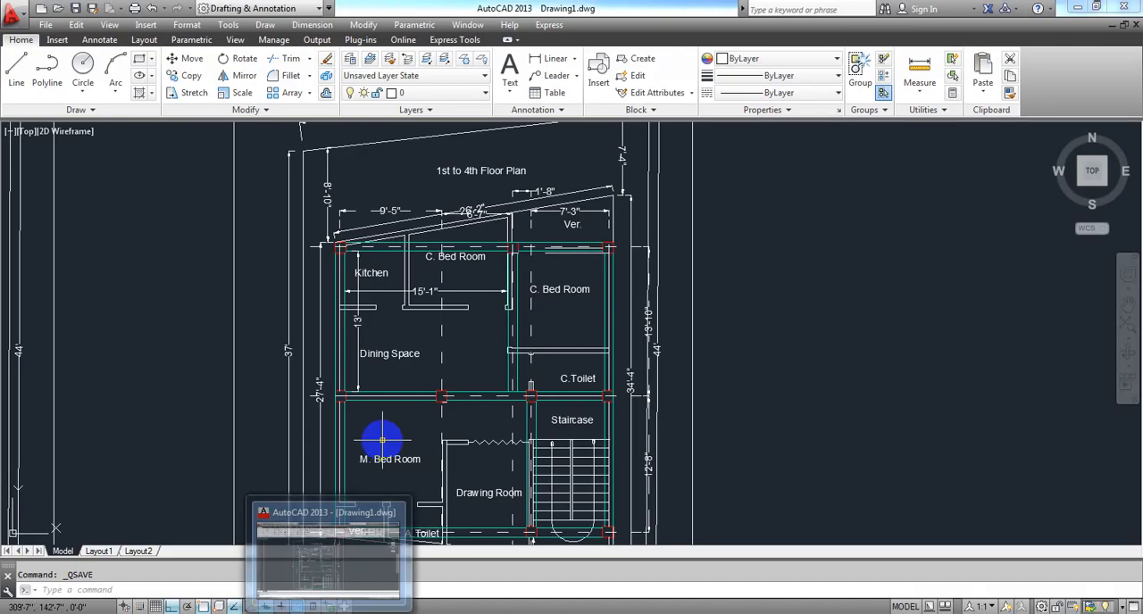
Switch to the AutoCAD floor plan and add a vertical linear dimension across the M. Bed Room between the inner beam faces.
scroll(402, 420, down, 3)
scroll(429, 375, up, 5)
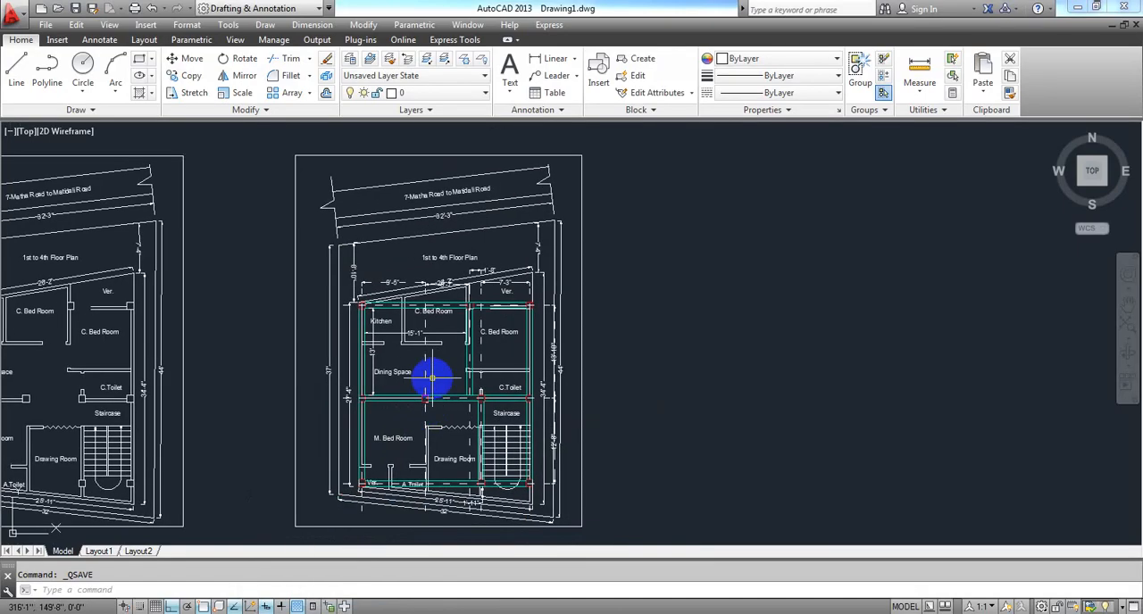
middle_drag(434, 369, 434, 359)
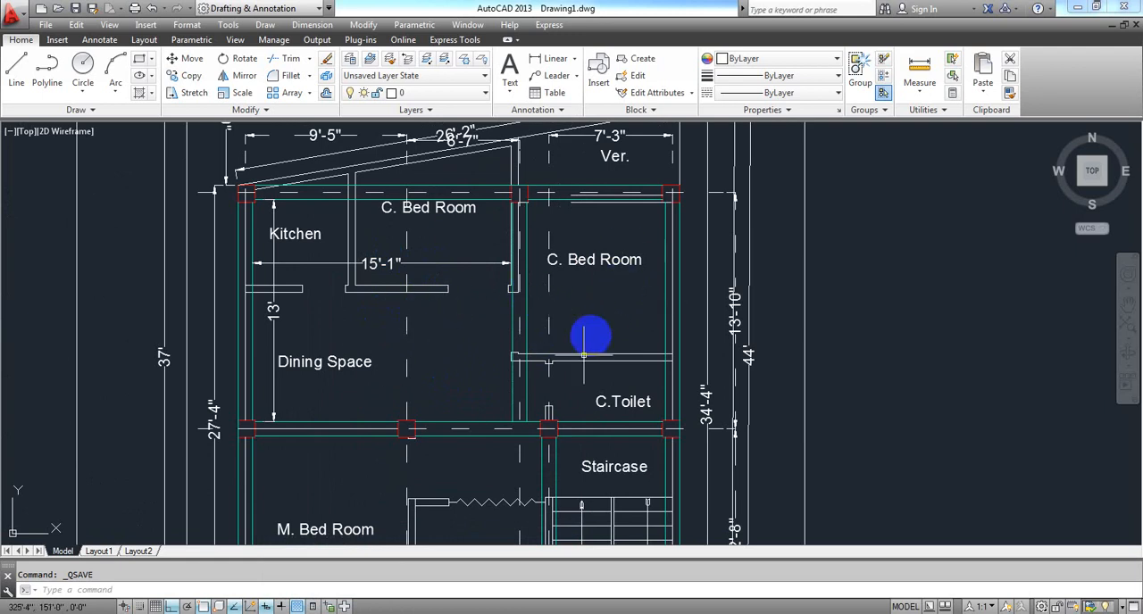
middle_drag(576, 392, 630, 217)
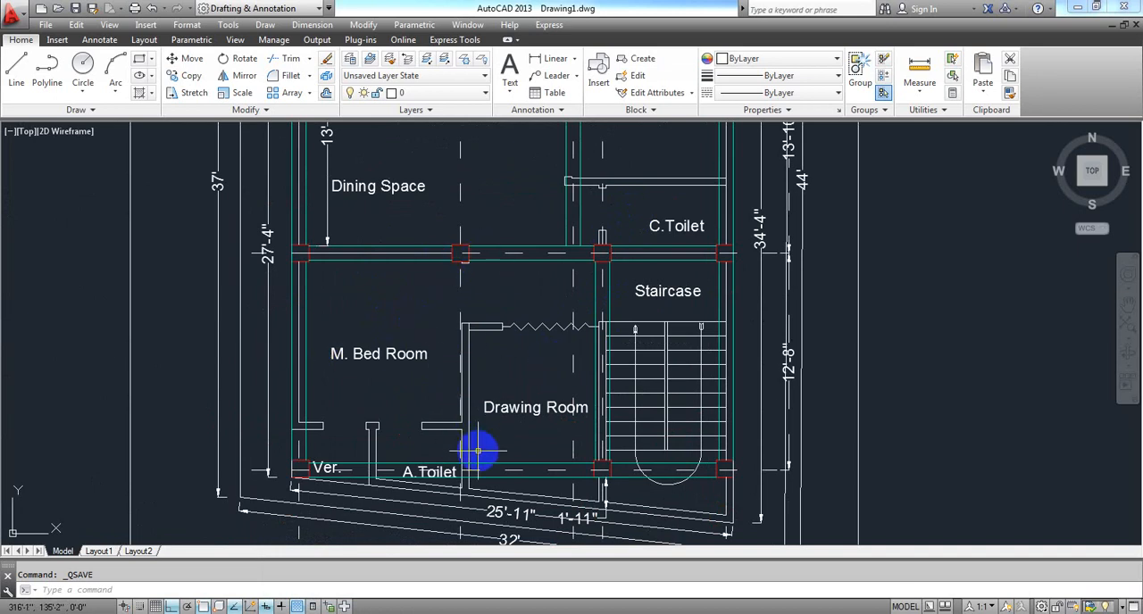
middle_drag(505, 391, 474, 450)
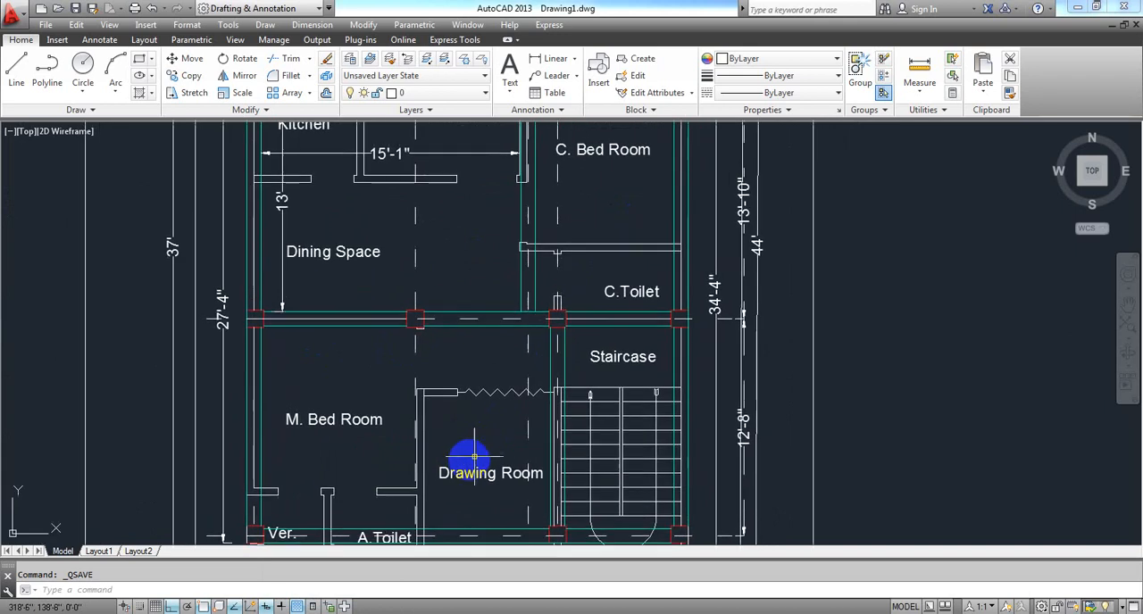
click(554, 58)
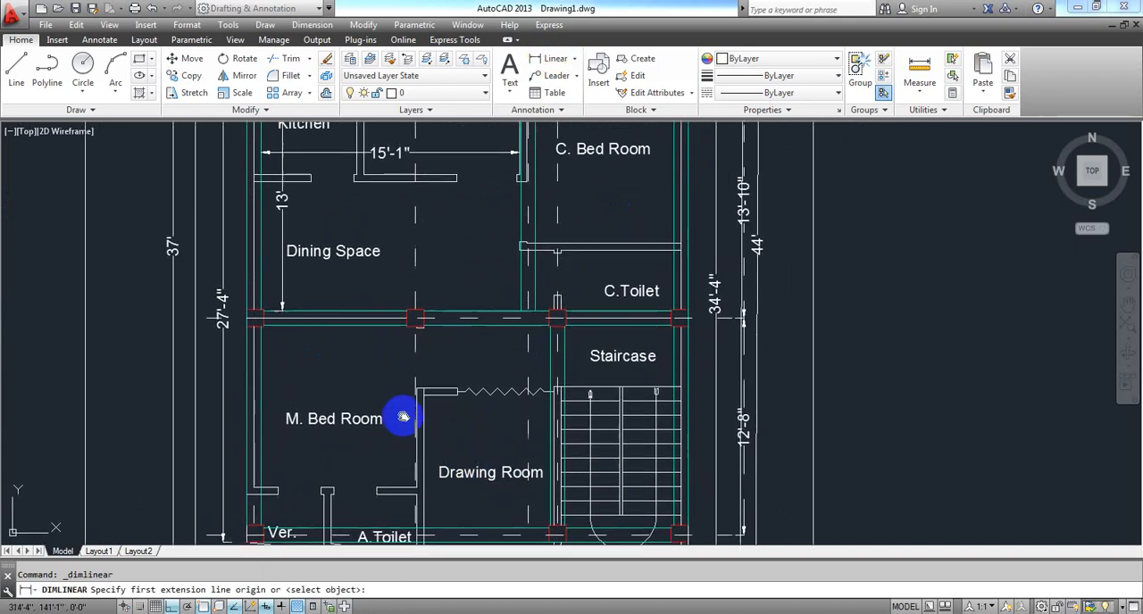
middle_drag(401, 413, 421, 361)
click(351, 269)
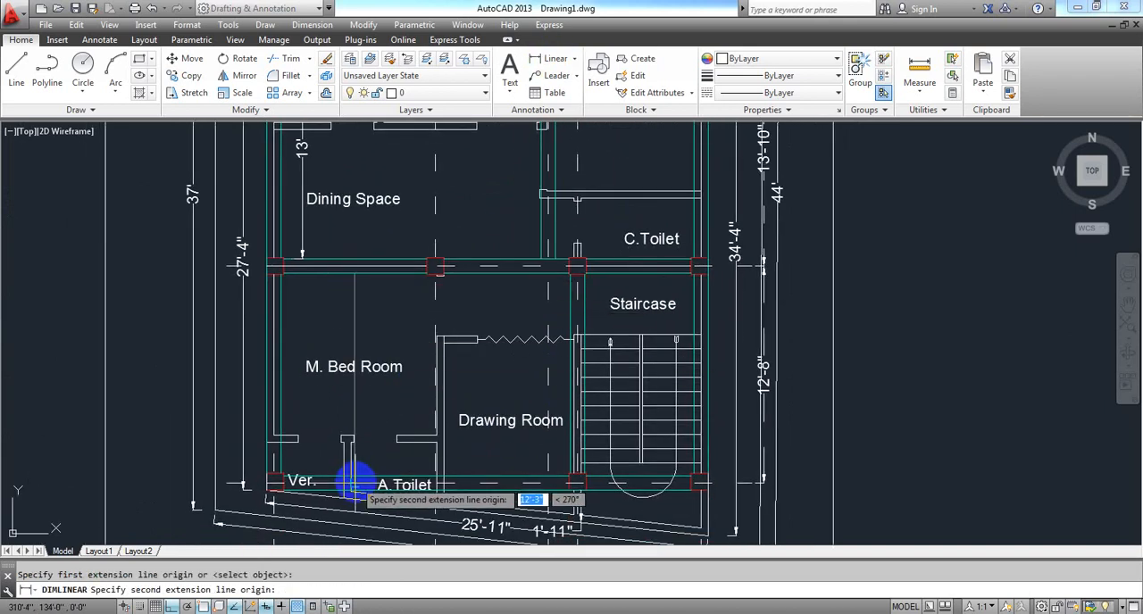
click(355, 482)
click(357, 480)
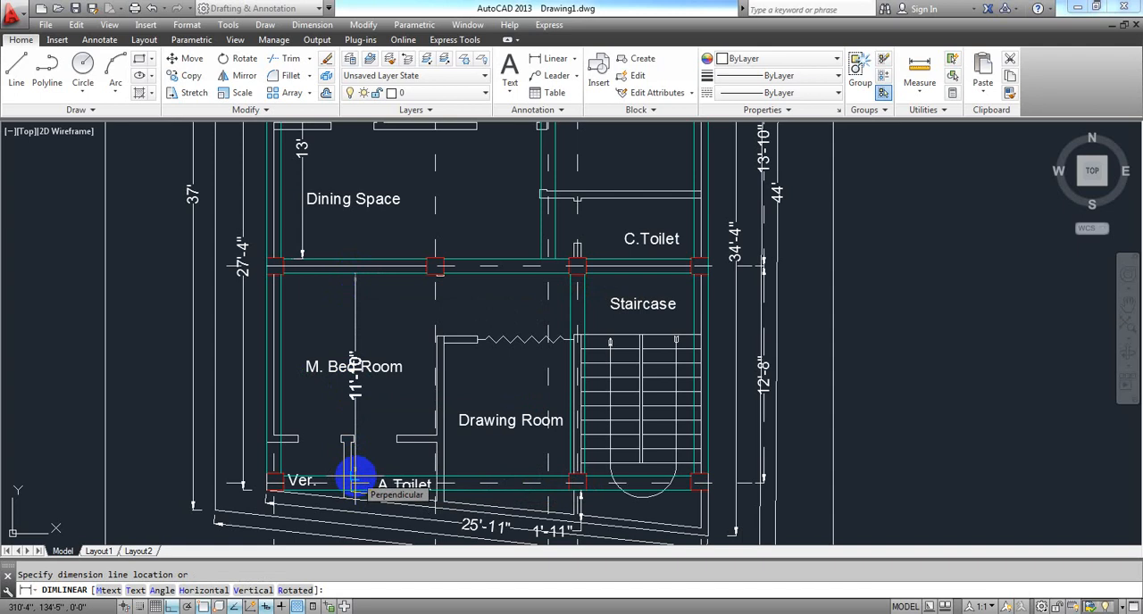
Check the M. Bed Room's vertical dimension in the floor plan, switch to the Excel workbook and set Half of the Continuous Panel X to 6 ft.
middle_drag(497, 430, 471, 505)
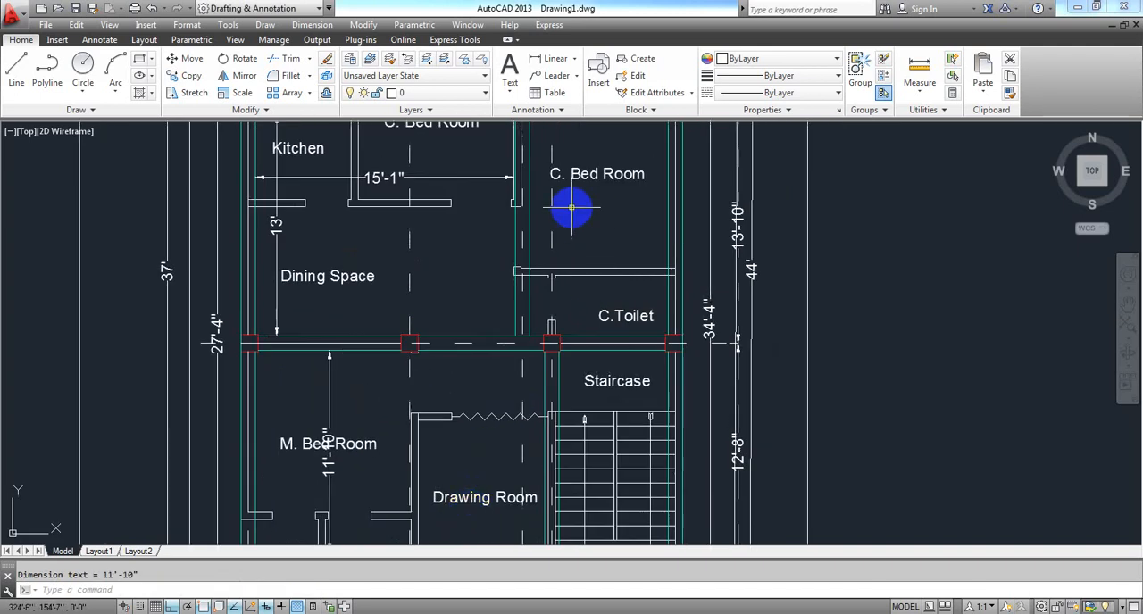
middle_drag(432, 426, 452, 385)
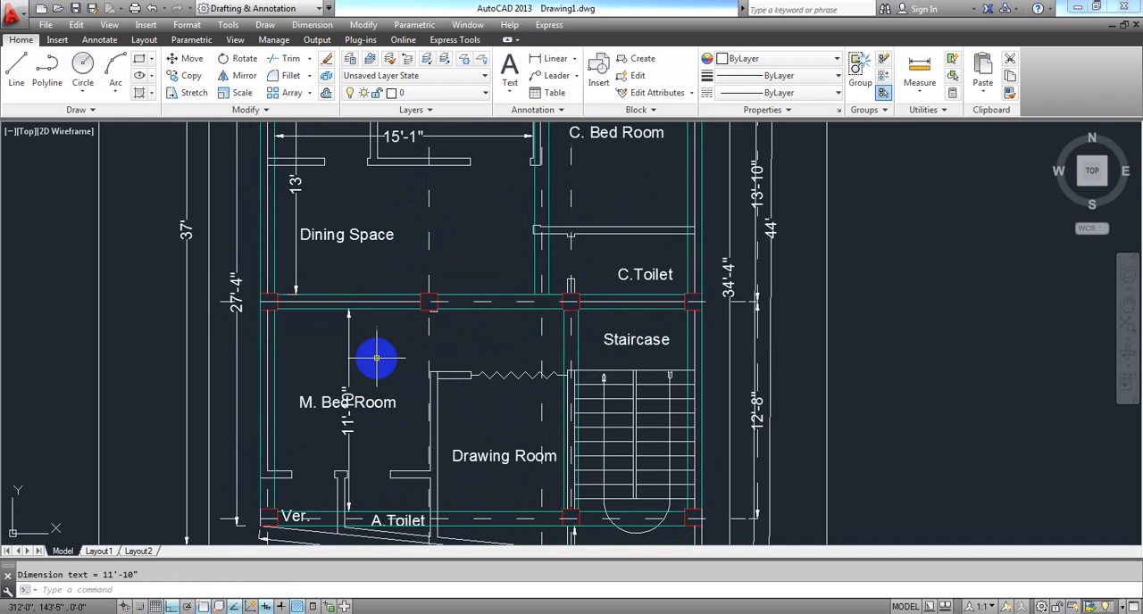
scroll(331, 425, up, 2)
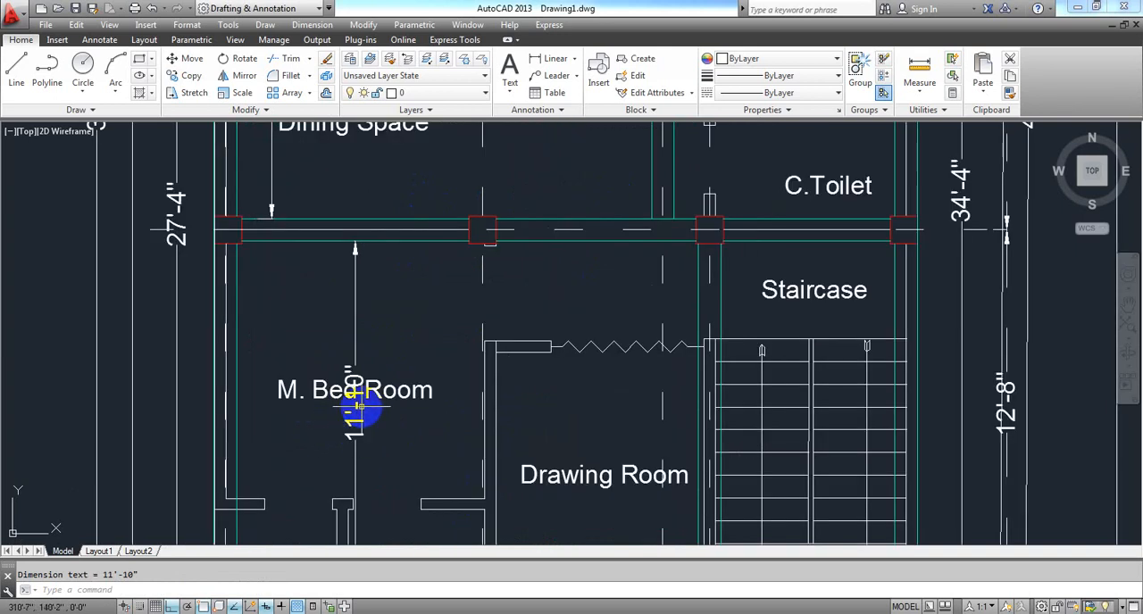
scroll(357, 386, down, 2)
middle_drag(378, 408, 373, 428)
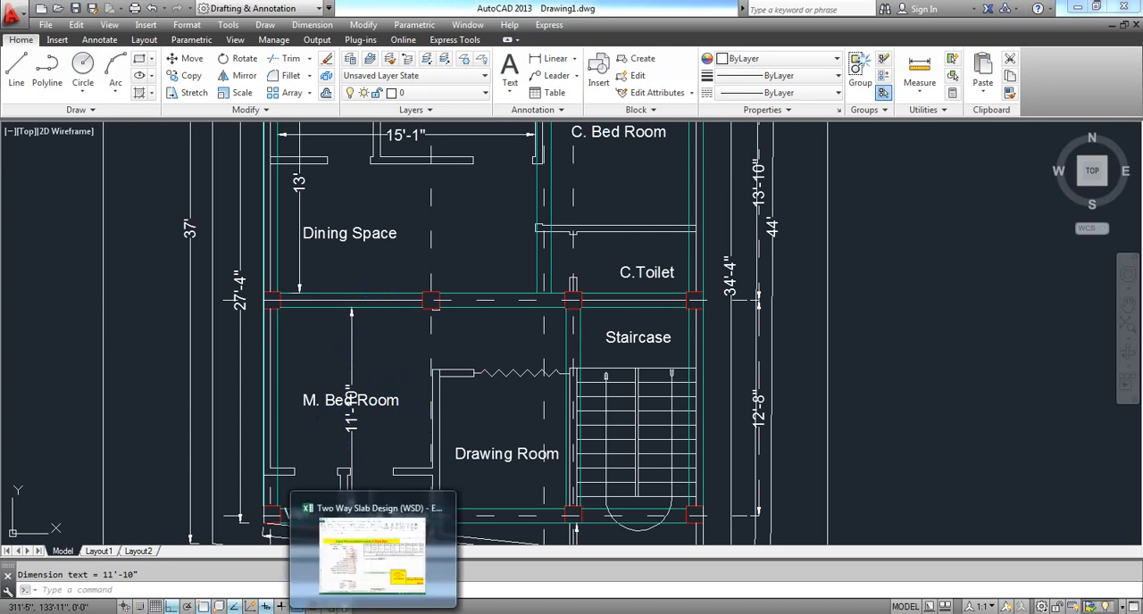
click(370, 536)
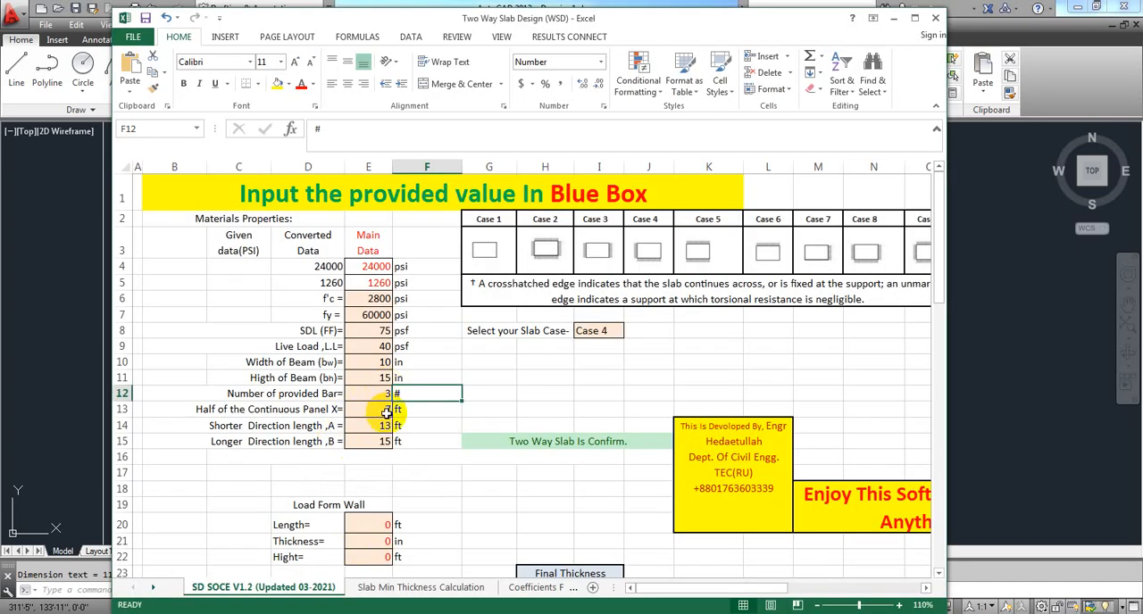
click(381, 409)
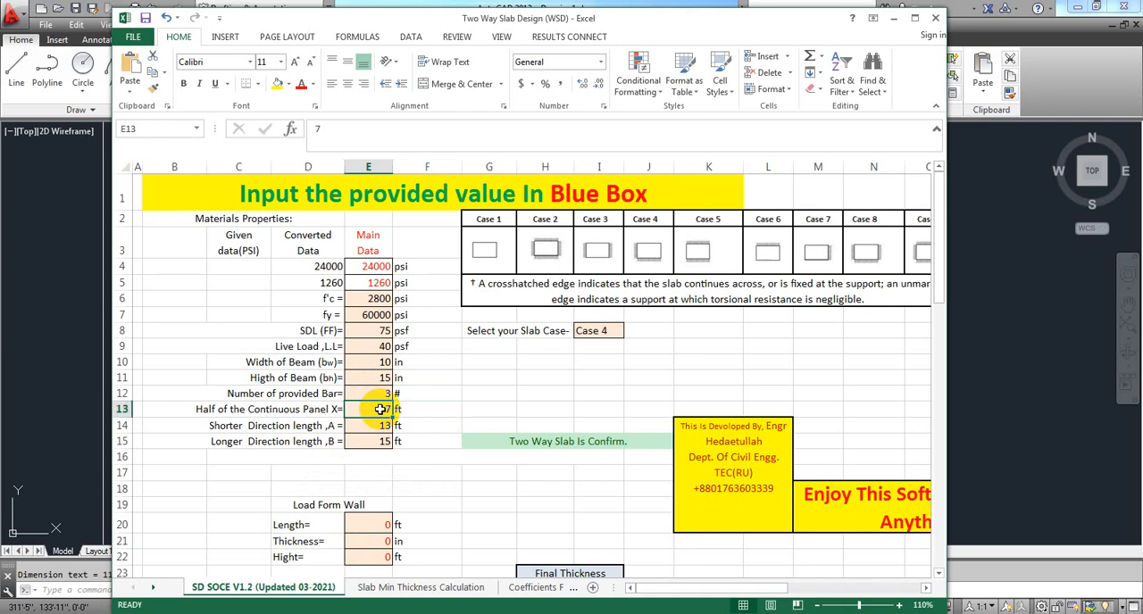
text(6)
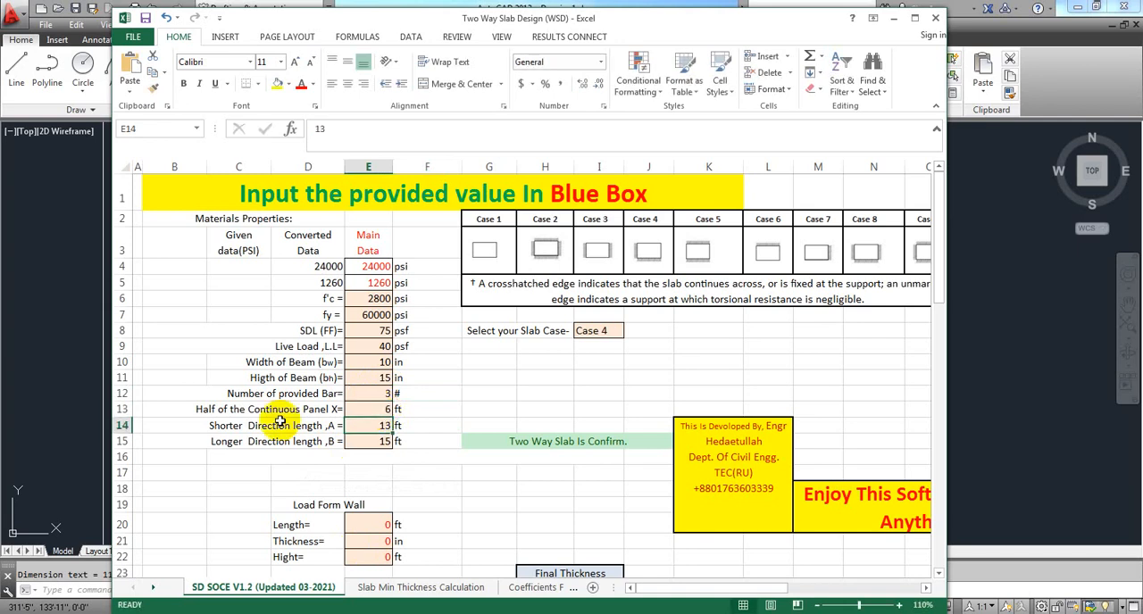
click(266, 472)
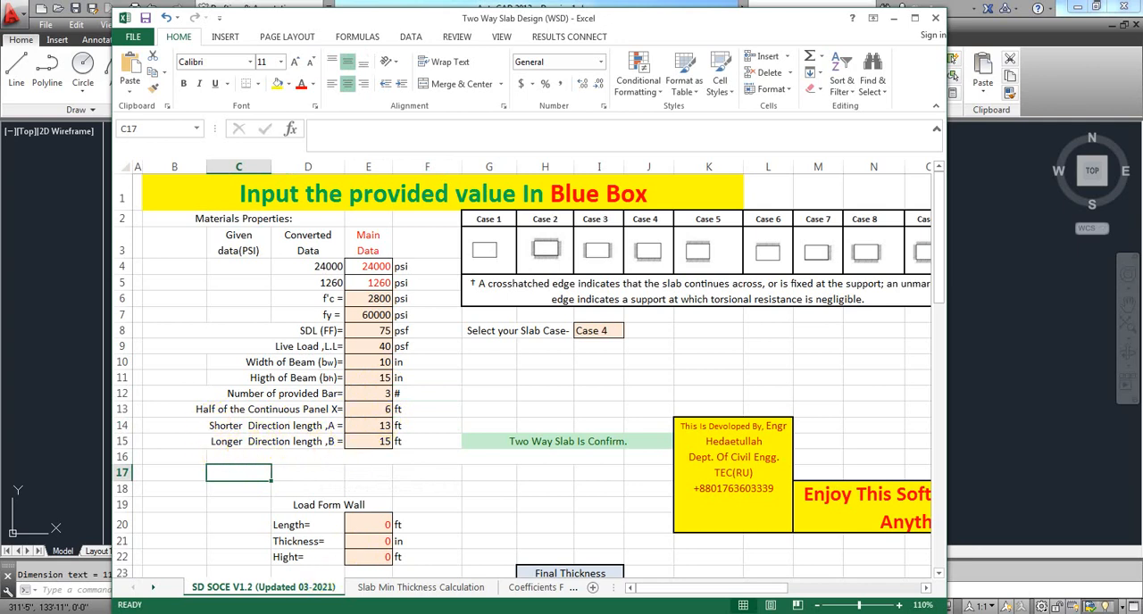
Switch to the AutoCAD floor plan, check the Kitchen and Dining Space panel dimensions, and divide 1 by 12 in Calculator to convert the inch to feet.
key(alt+Tab)
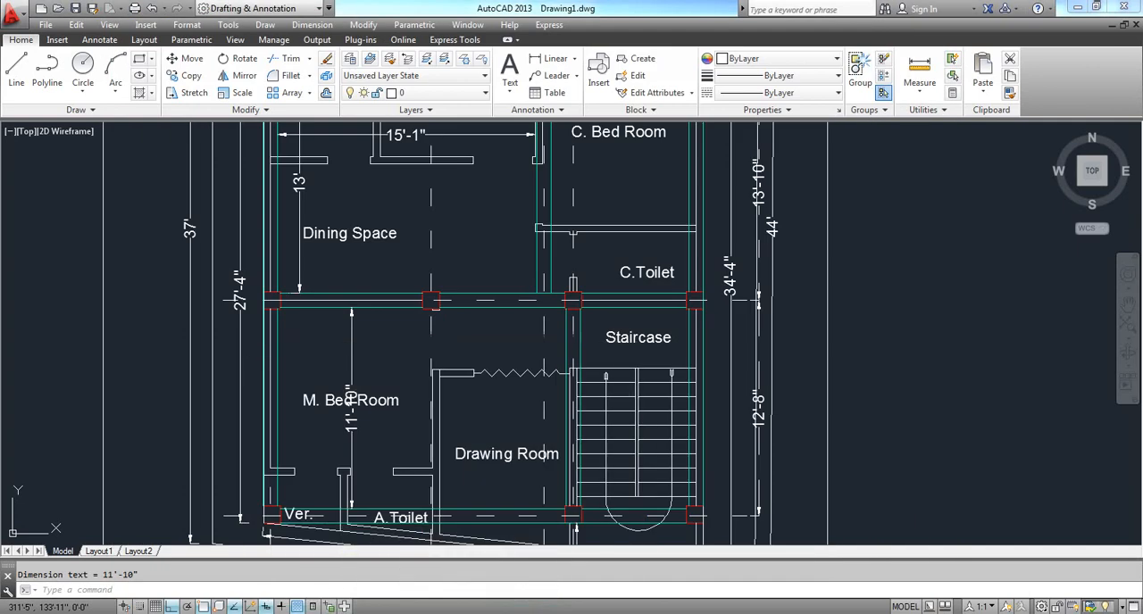
middle_drag(429, 331, 383, 449)
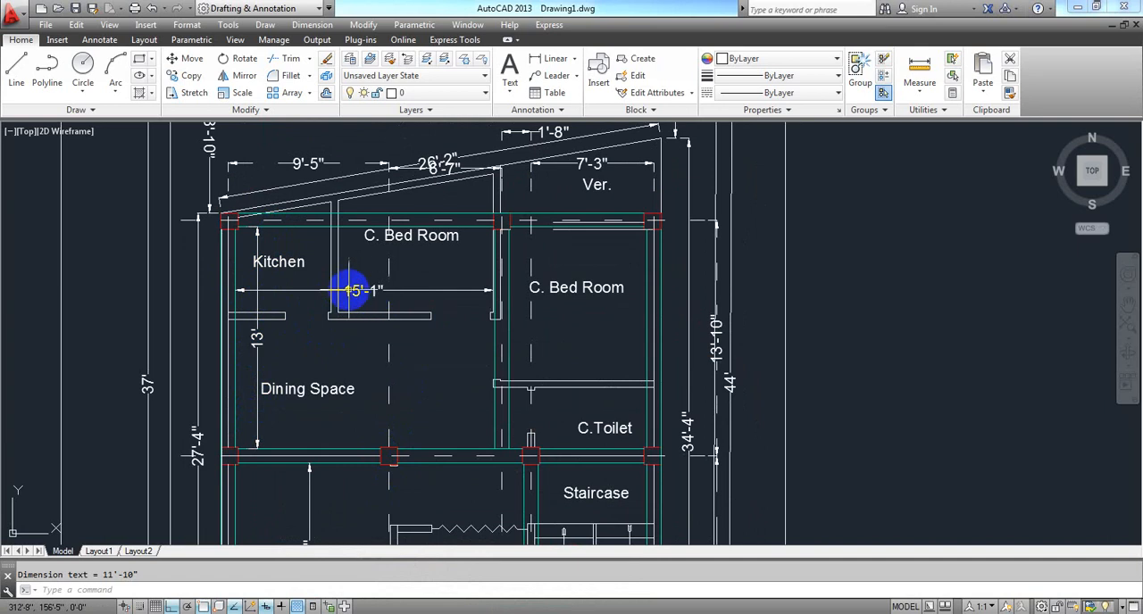
key(super)
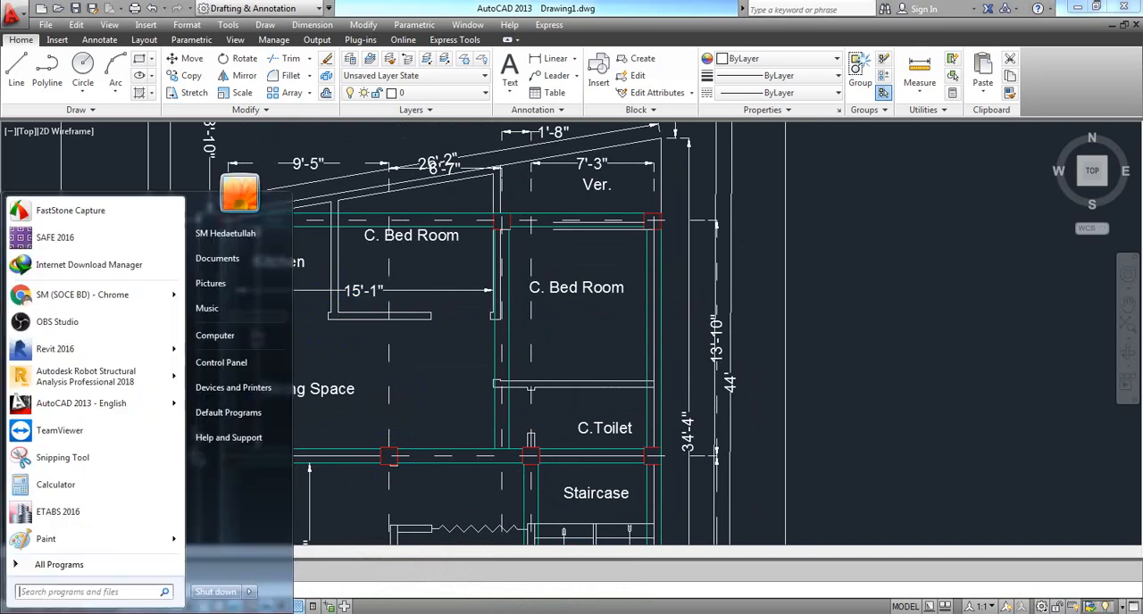
click(54, 494)
click(218, 350)
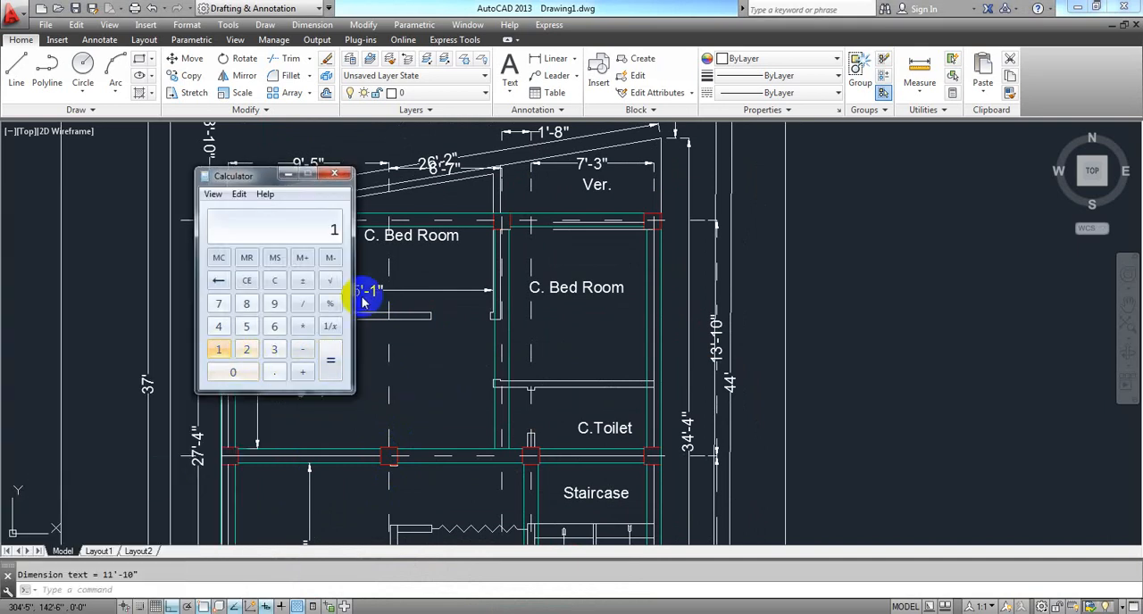
click(302, 304)
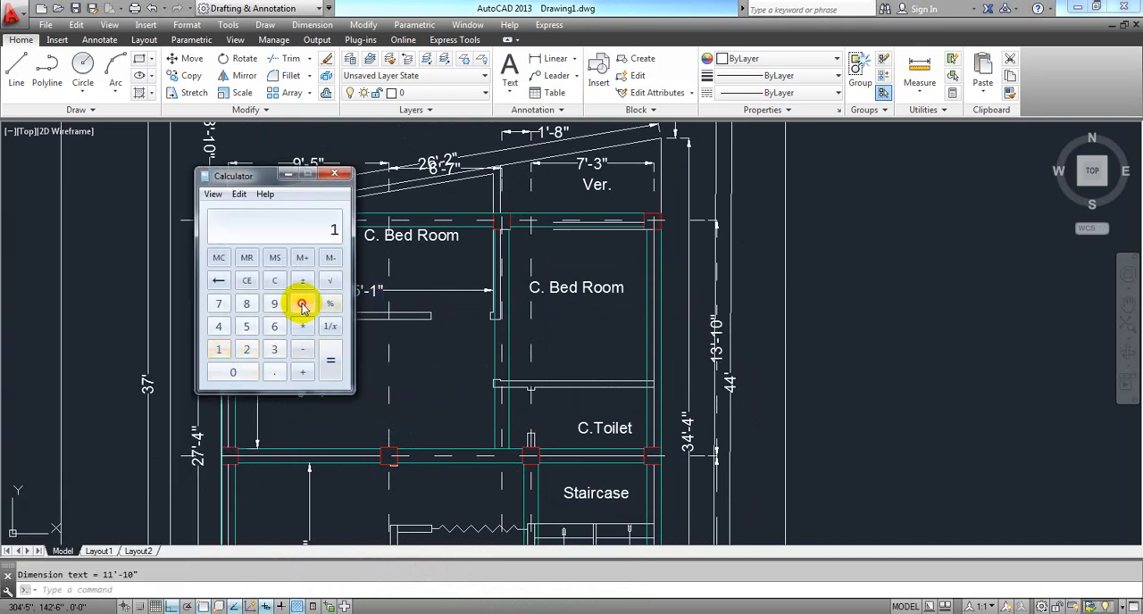
click(218, 349)
click(246, 349)
click(329, 360)
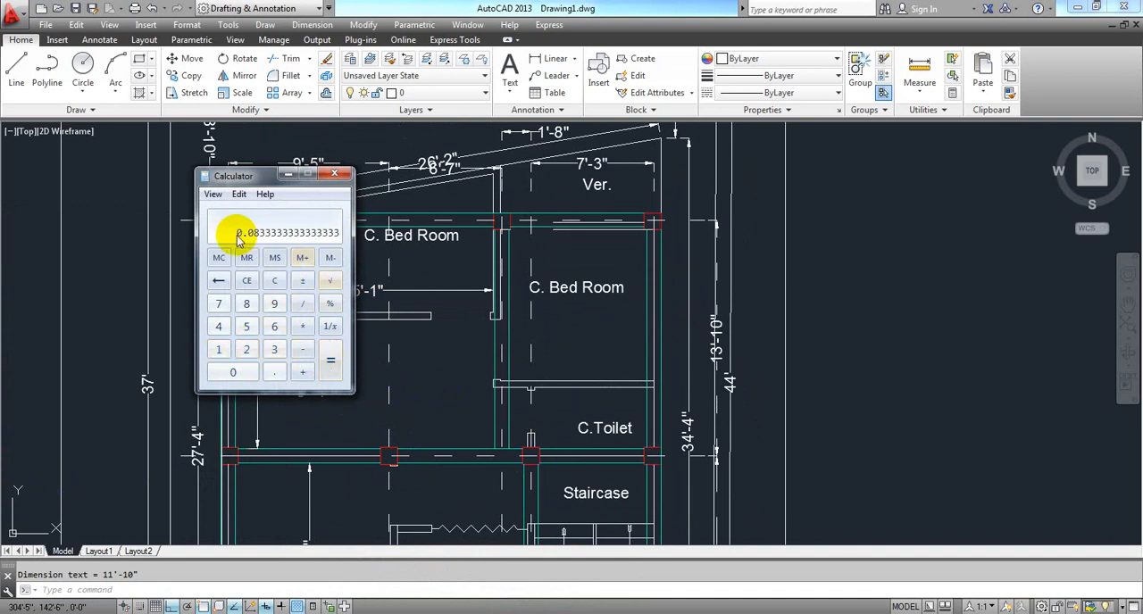
click(348, 176)
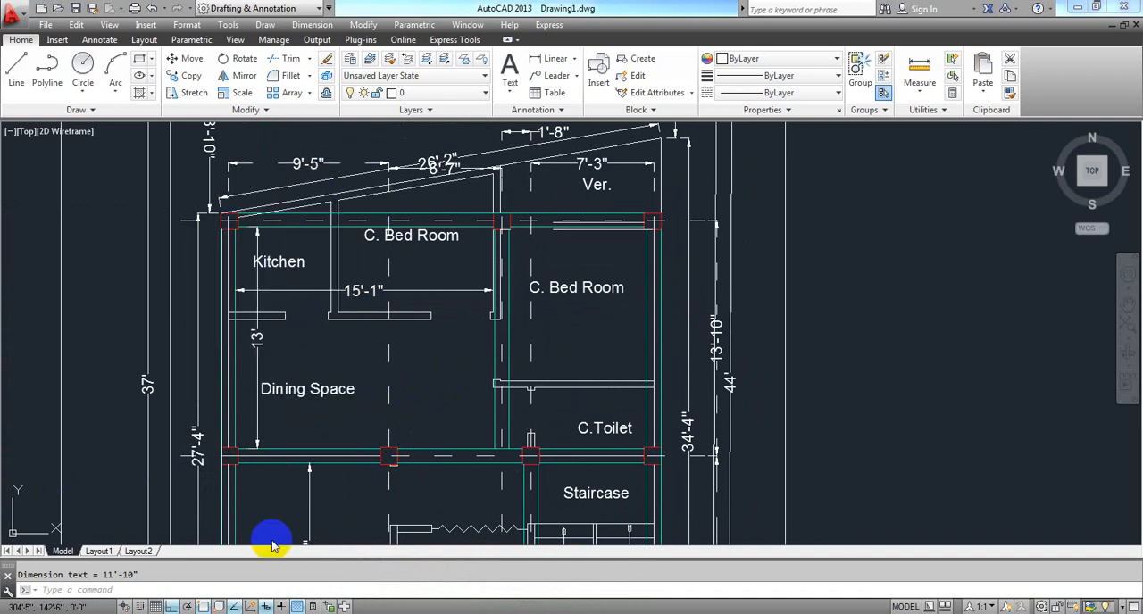
Switch back to the Excel workbook and set the Longer Direction length B to 15.083 ft.
mouse_move(308, 610)
click(356, 611)
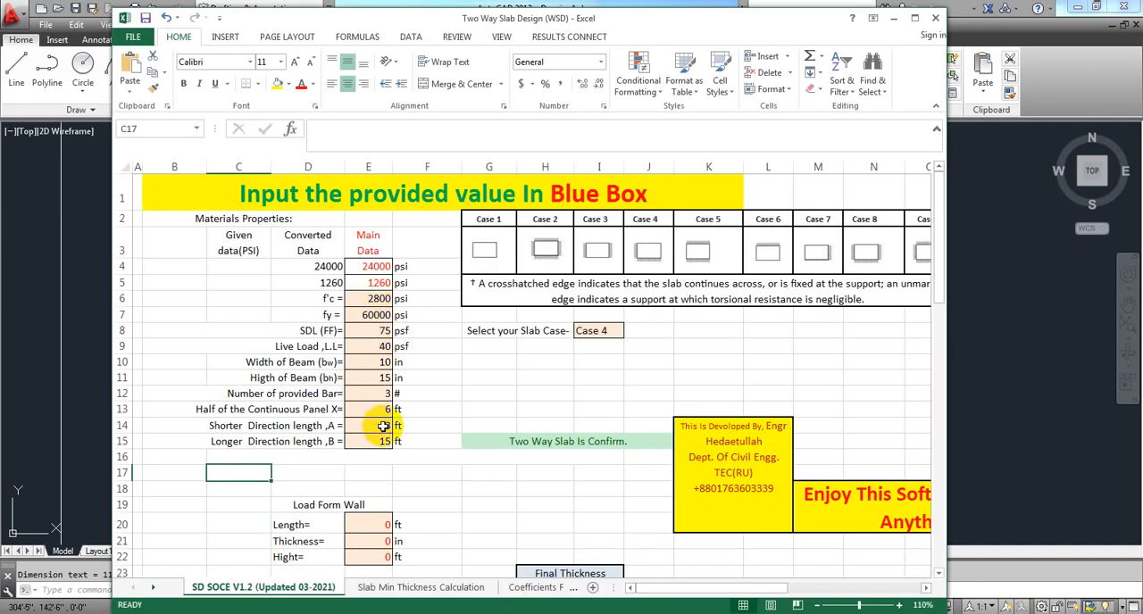
click(381, 426)
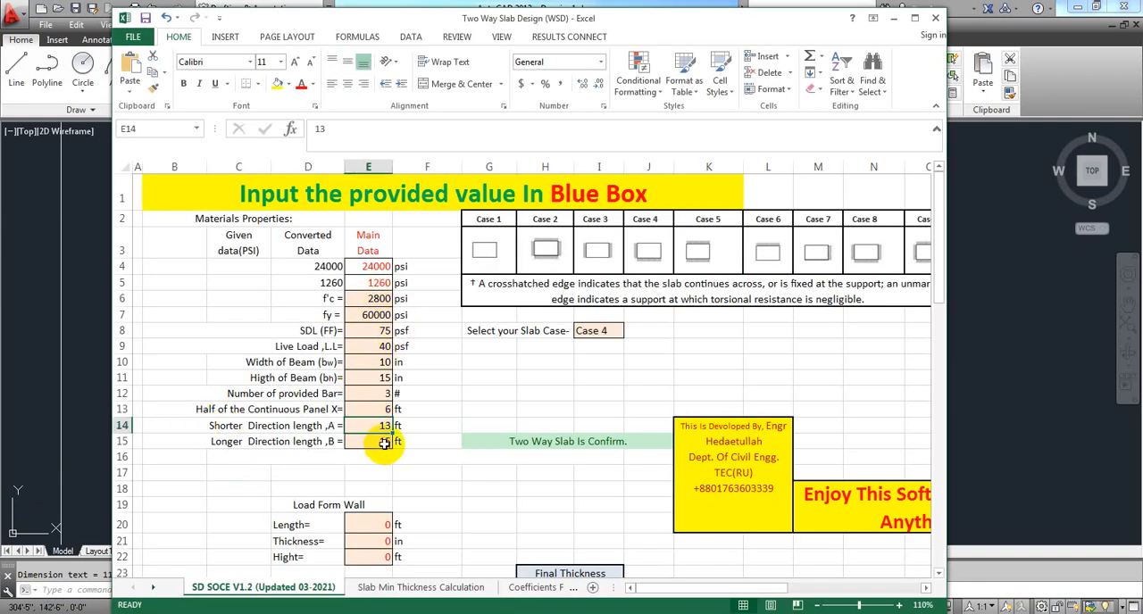
text(15.0)
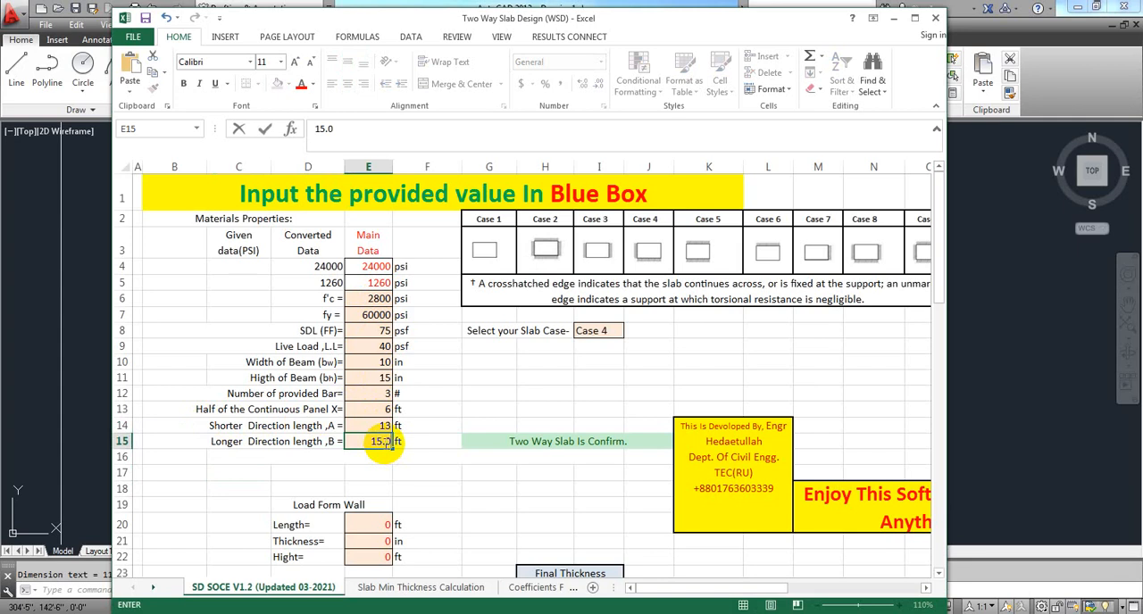
text(83)
key(Return)
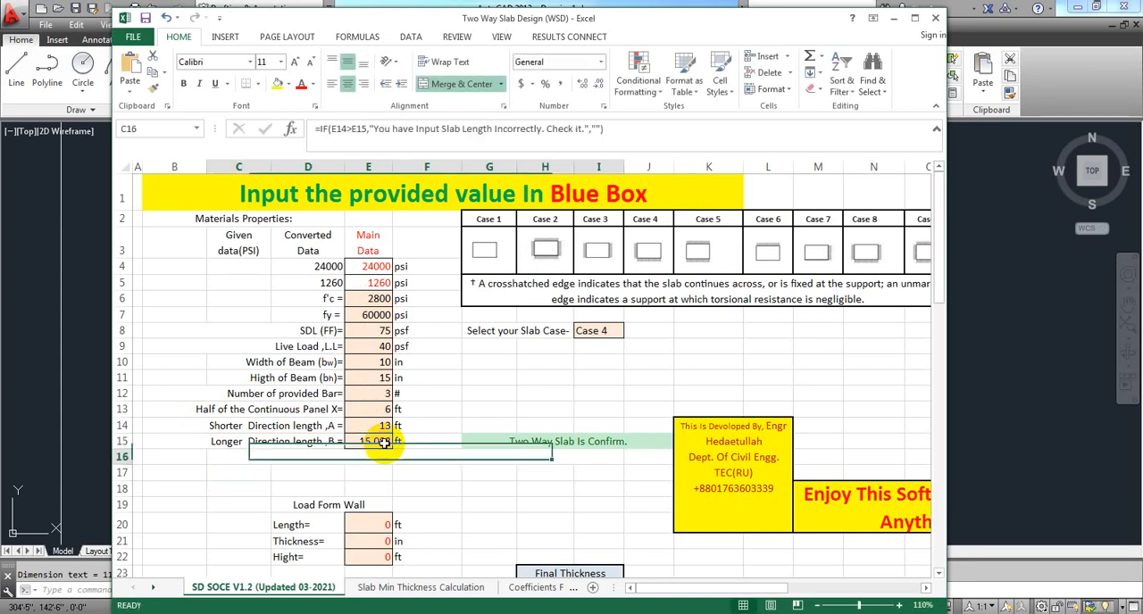
click(500, 488)
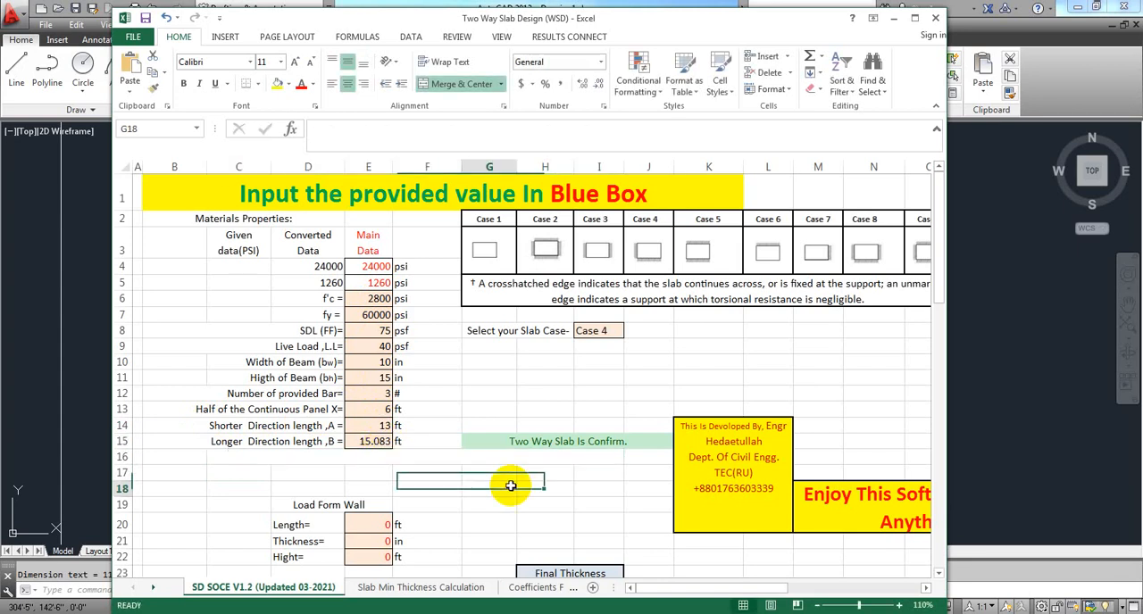
Review the SDL (FF) and live load inputs, and the Load Form Wall inputs above the slab thickness.
click(487, 376)
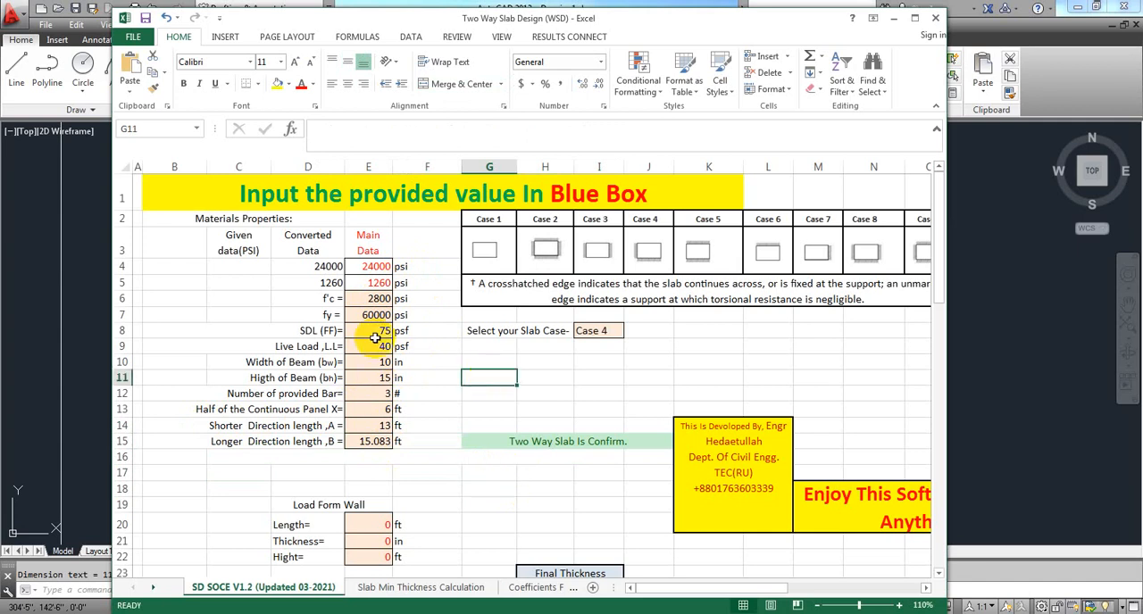
click(452, 366)
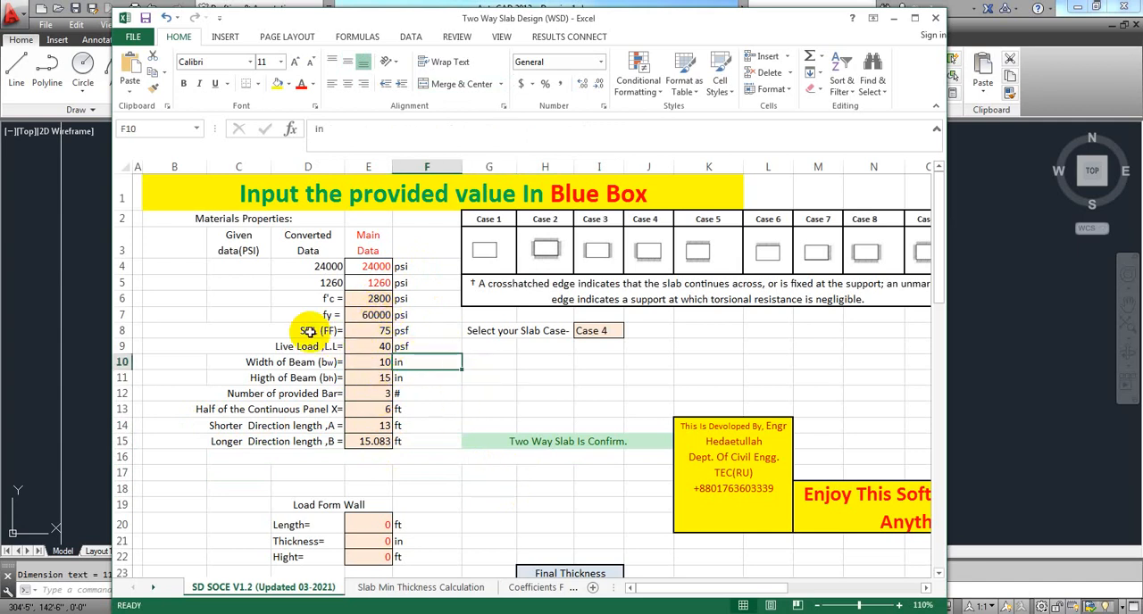
click(381, 331)
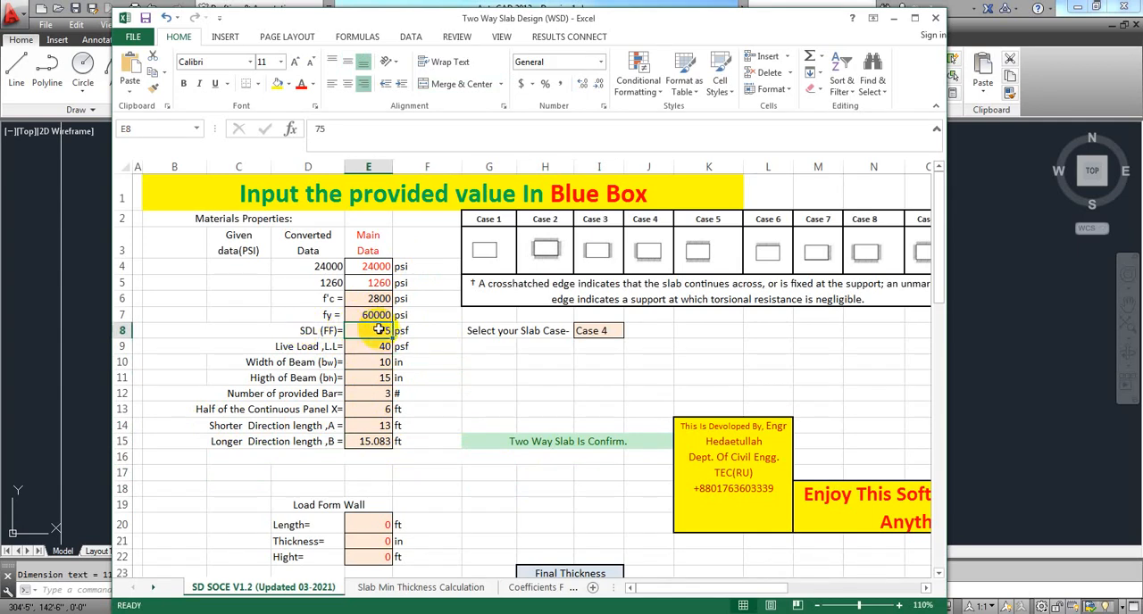
click(430, 375)
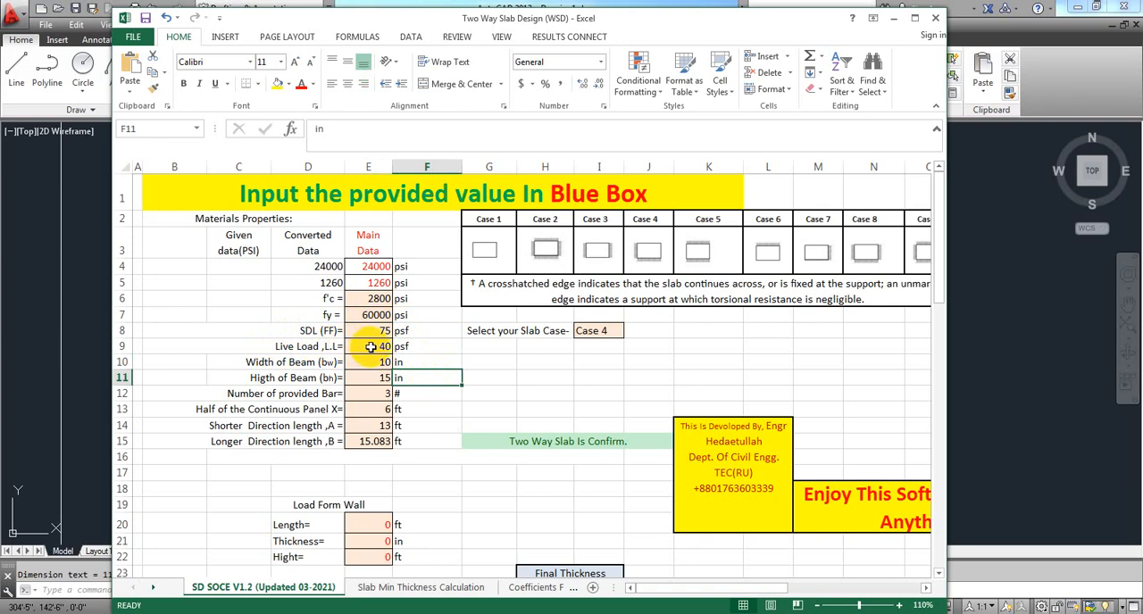
click(484, 379)
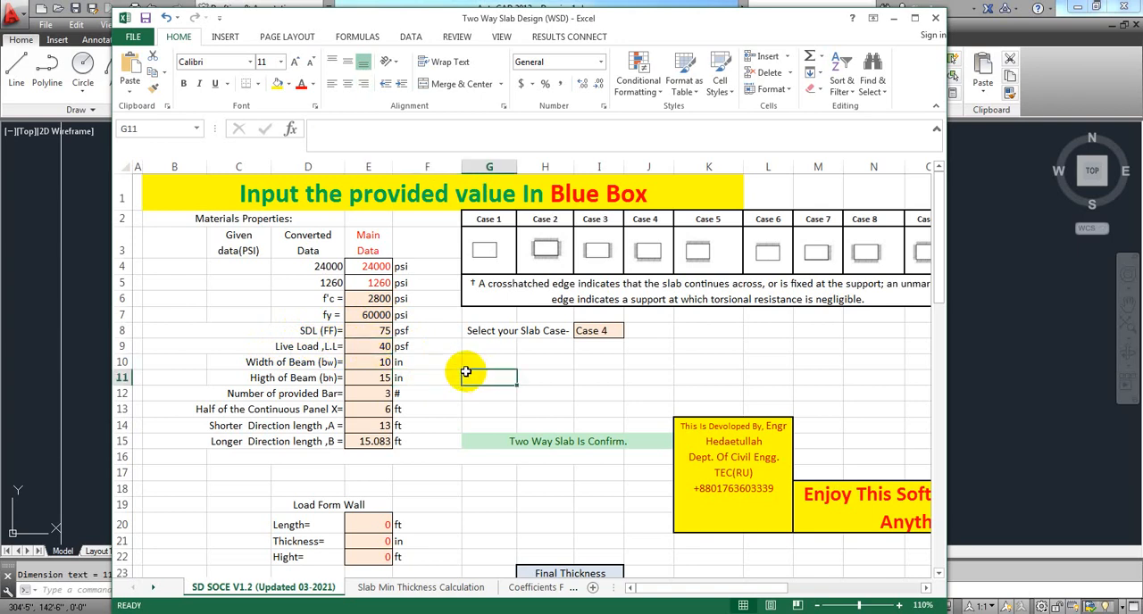
scroll(465, 372, down, 1)
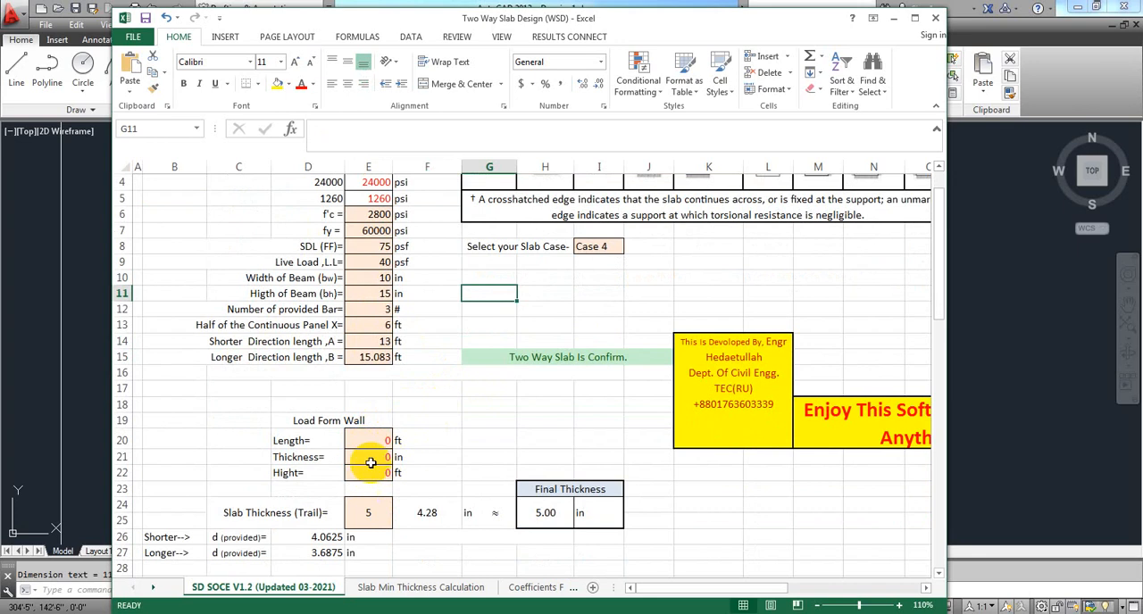
click(431, 420)
click(432, 441)
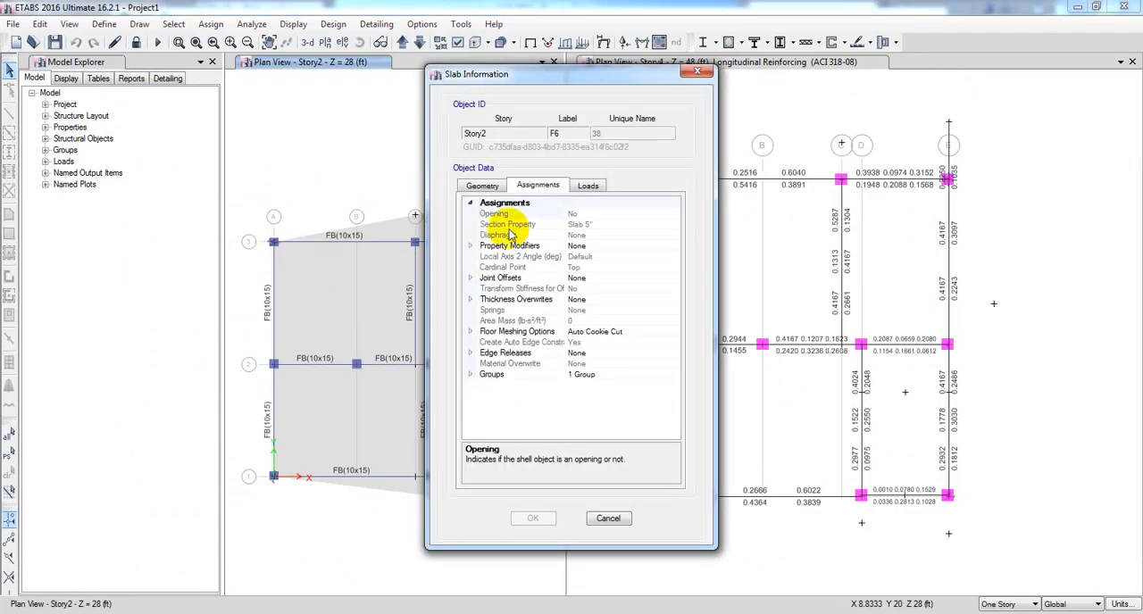
Show the uniform loads assigned to Story2 slab F6 in ETABS, and compare them with the SDL (FF) value in the Excel workbook.
click(586, 187)
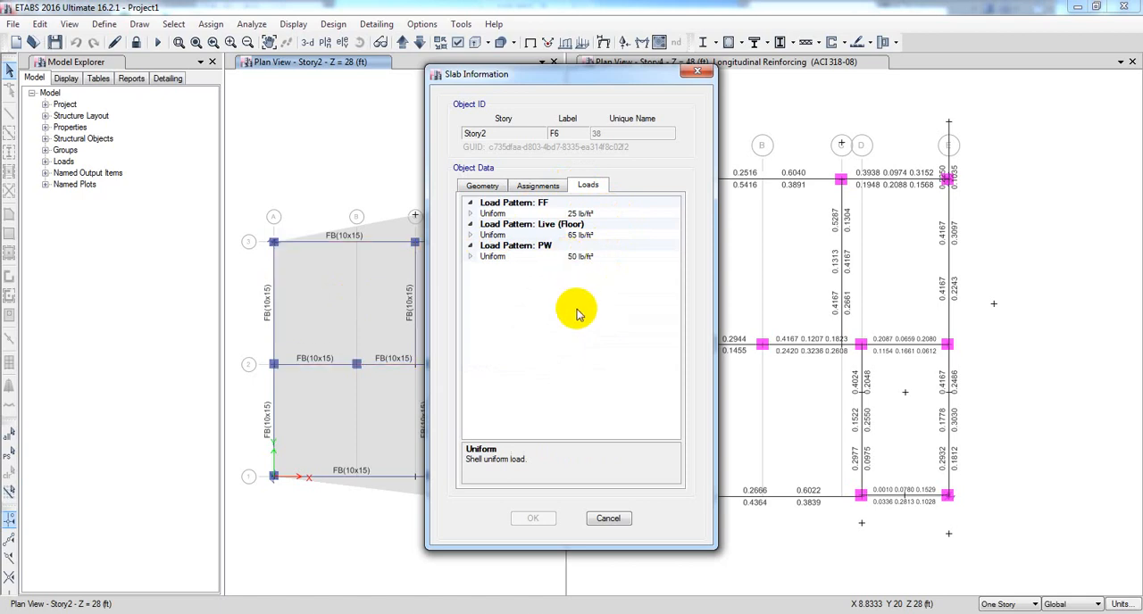
drag(549, 78, 656, 98)
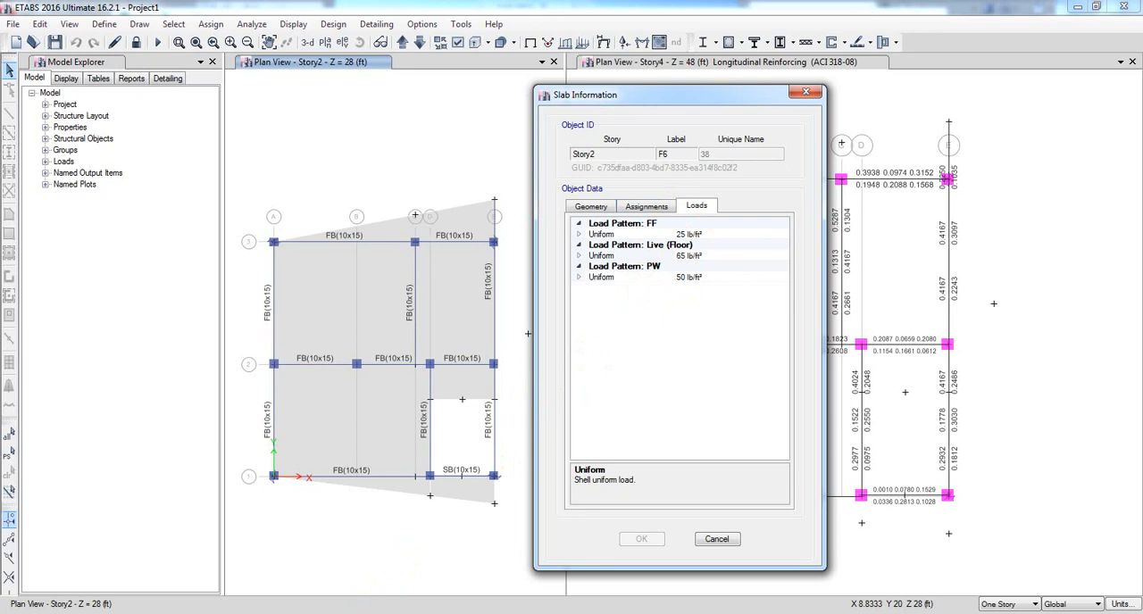
click(378, 613)
click(379, 261)
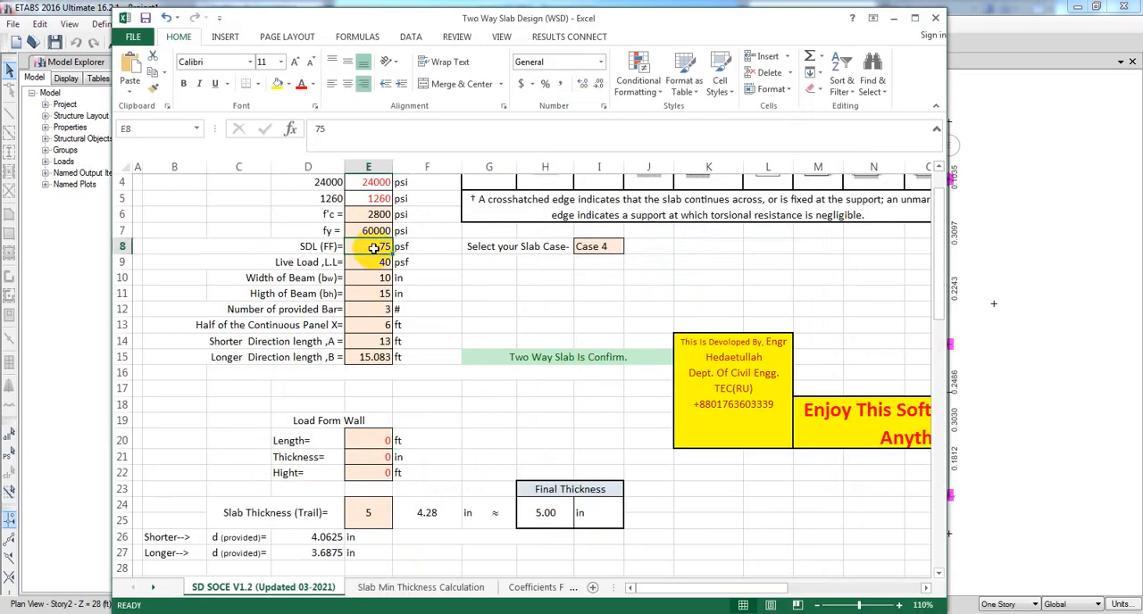
click(438, 306)
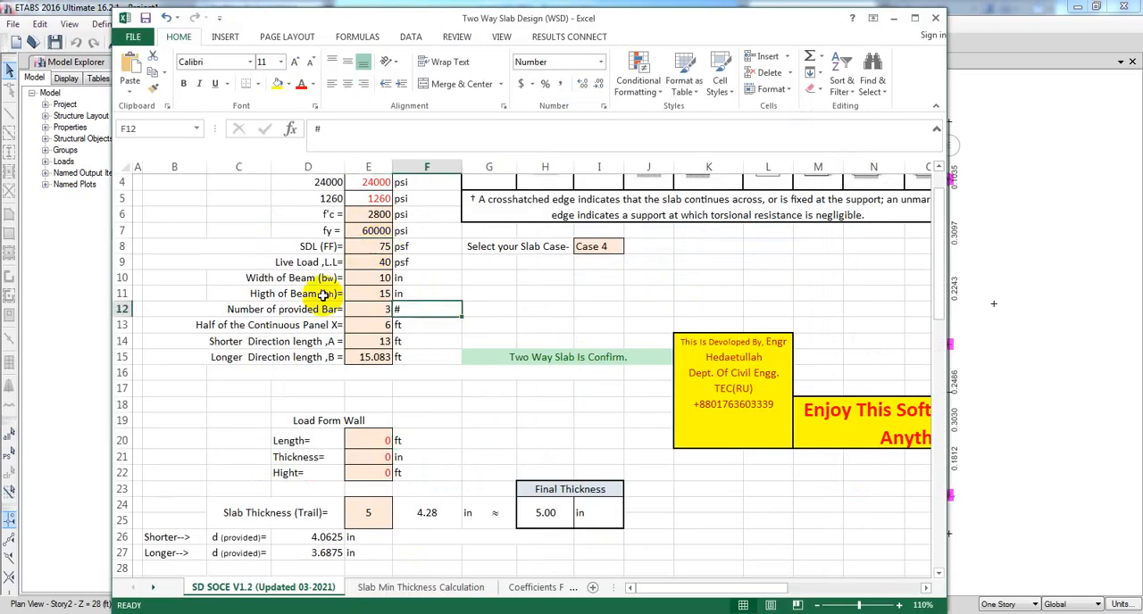
Compare the workbook's Live Load L.L value with the Live (Floor) load of slab F6 in ETABS, ending in the workbook's live load cell.
click(374, 263)
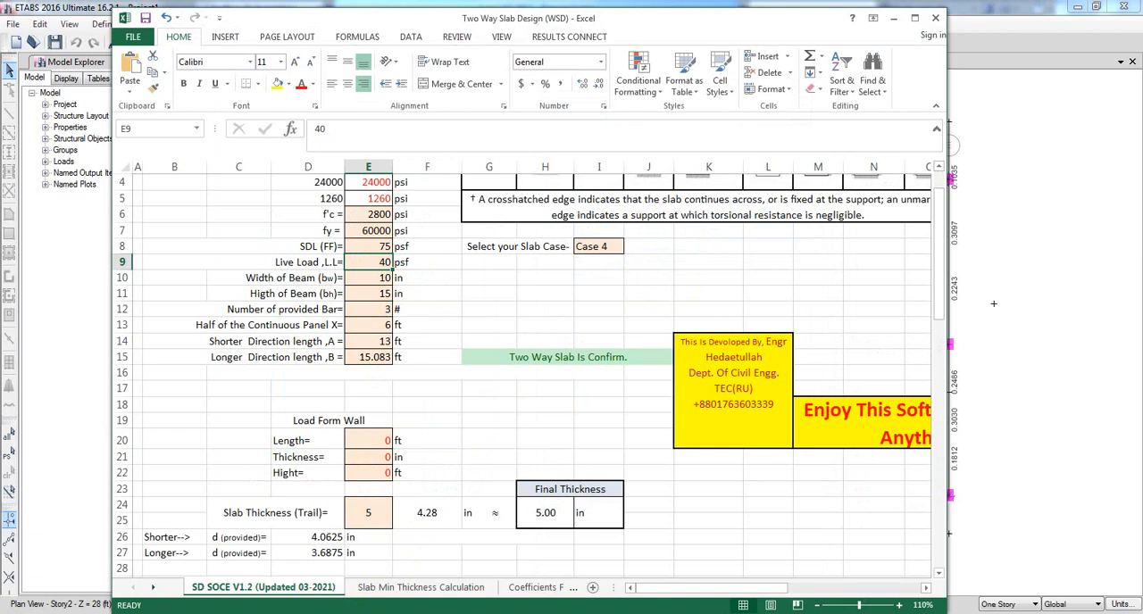
click(366, 613)
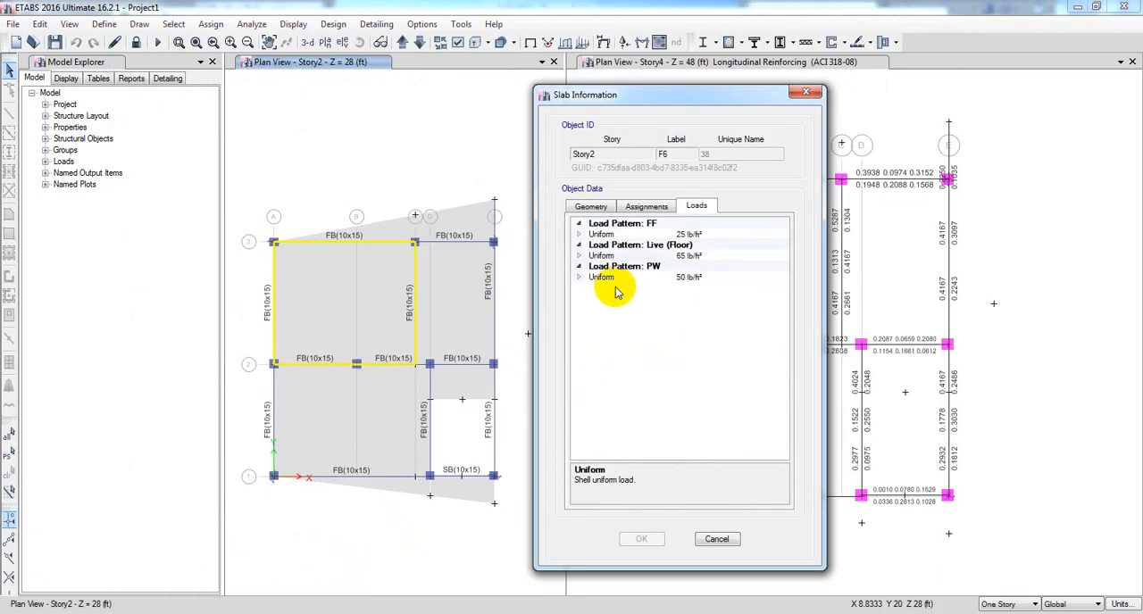
click(366, 613)
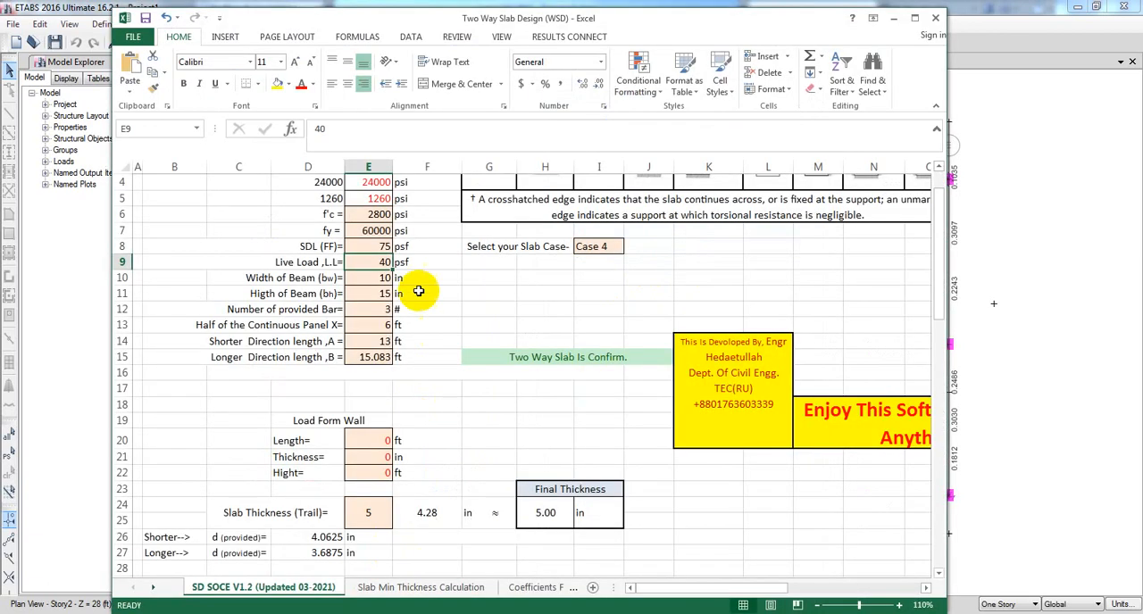
click(424, 283)
click(376, 261)
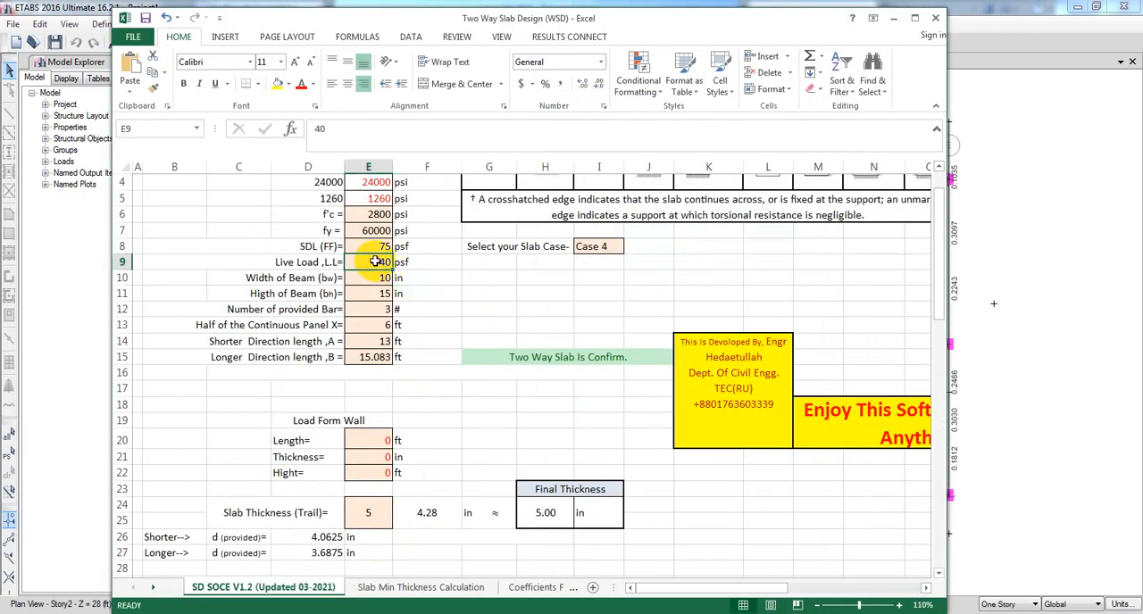
Set the Live Load L.L to 65 psf in the slab design sheet.
text(65)
key(Return)
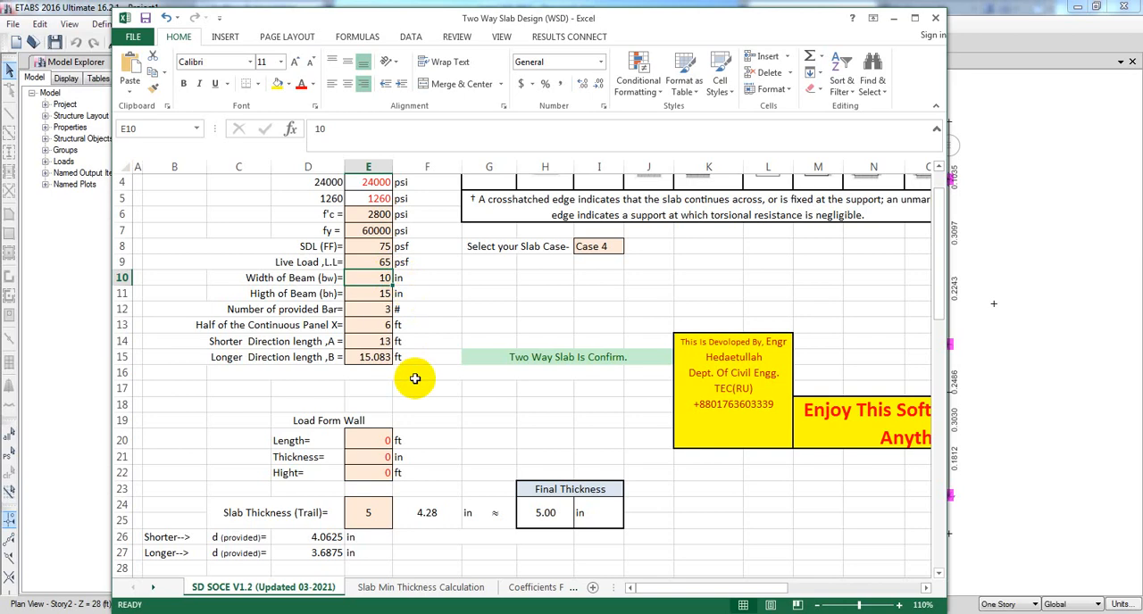
Compare the Case 1 to Case 9 slab edge diagrams with the slab panel's edges in the ETABS Story2 plan, ending in the Excel workbook.
scroll(523, 268, up, 1)
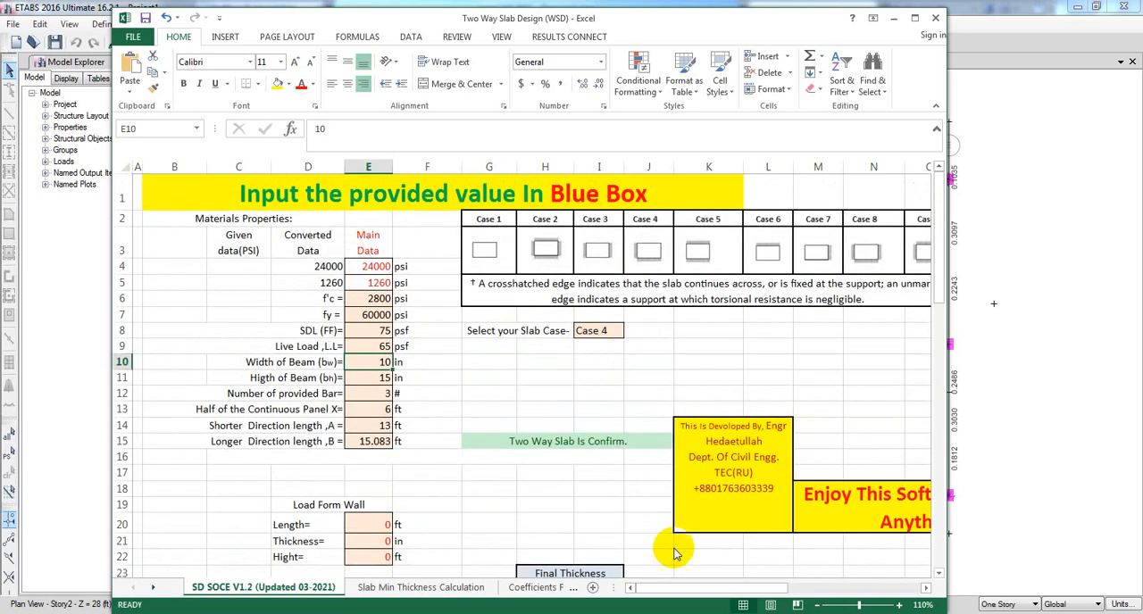
mouse_move(704, 593)
mouse_down()
mouse_move(752, 587)
mouse_move(698, 587)
mouse_up()
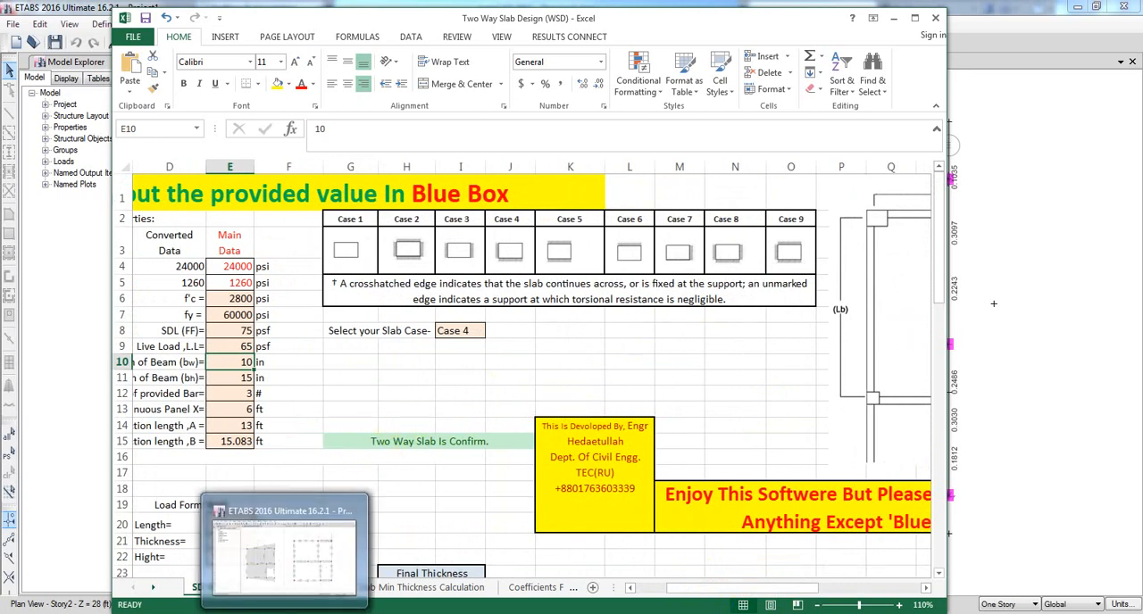
click(337, 564)
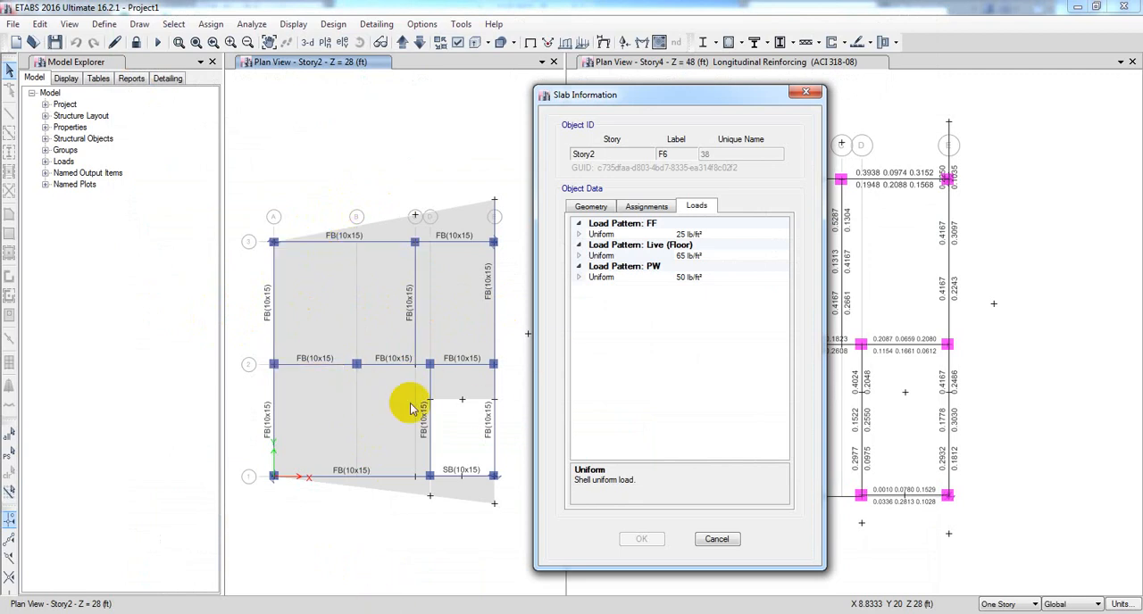
mouse_move(373, 612)
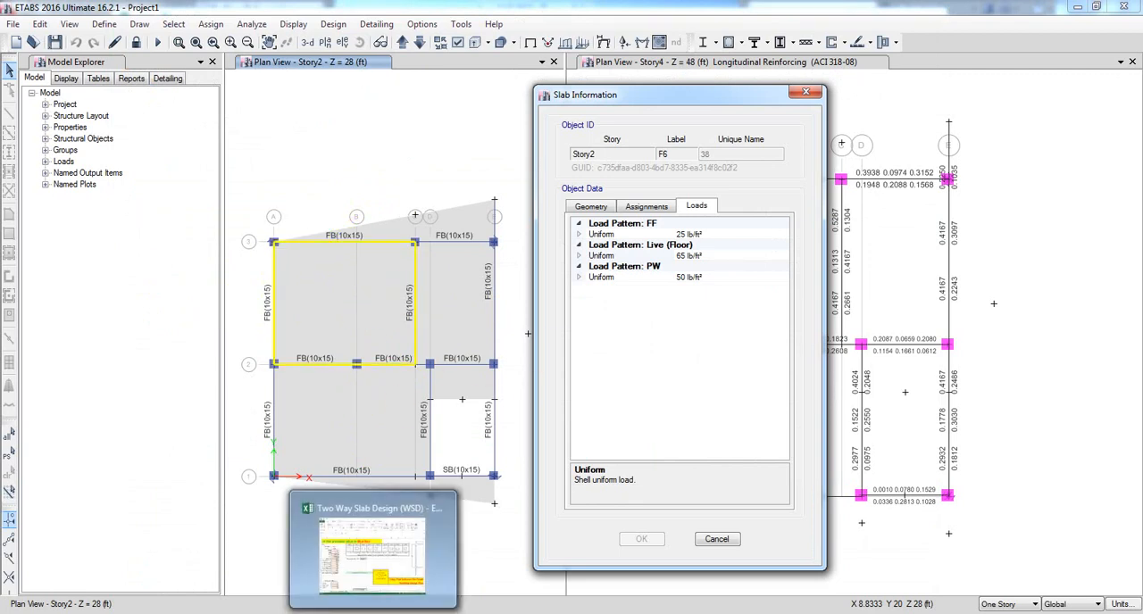
click(372, 554)
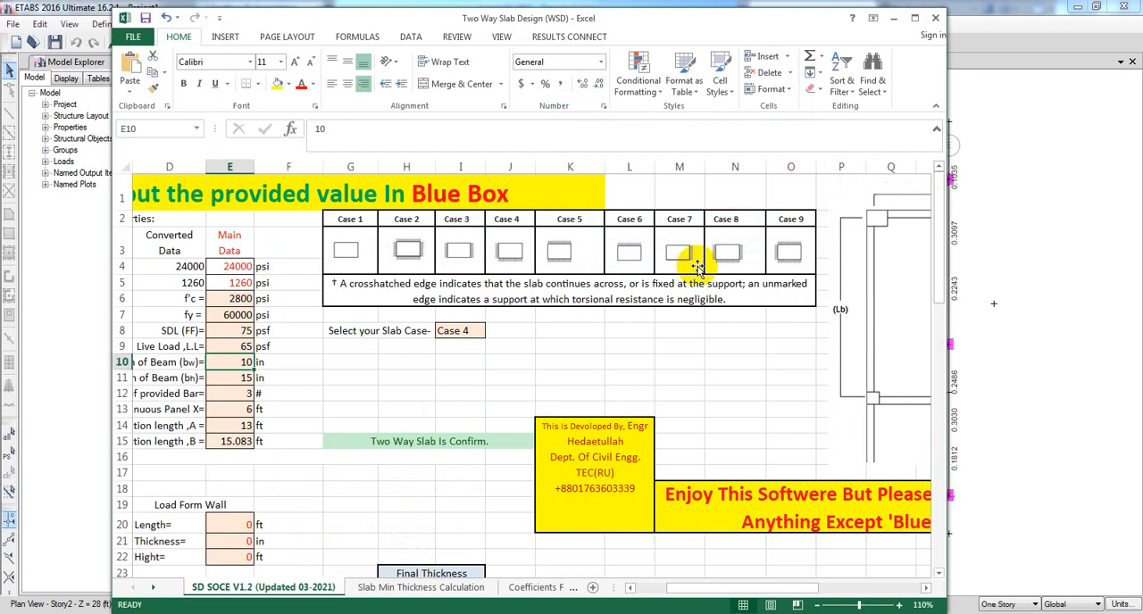